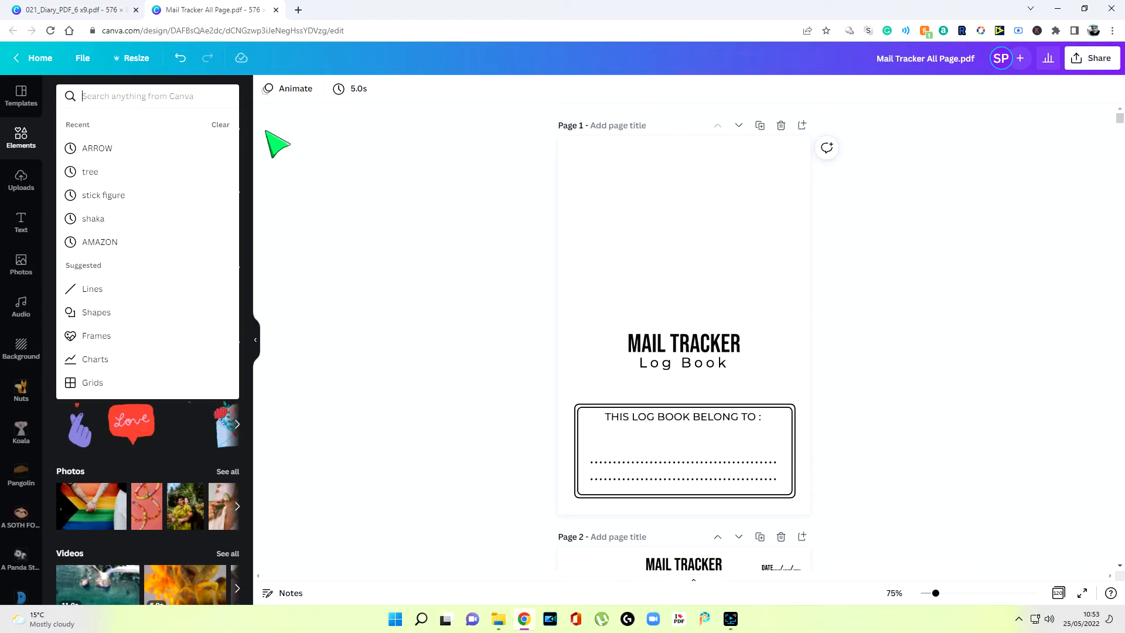
Search the elements for "mail" and add the pink envelope graphic with the heart to the cover page
text(mail)
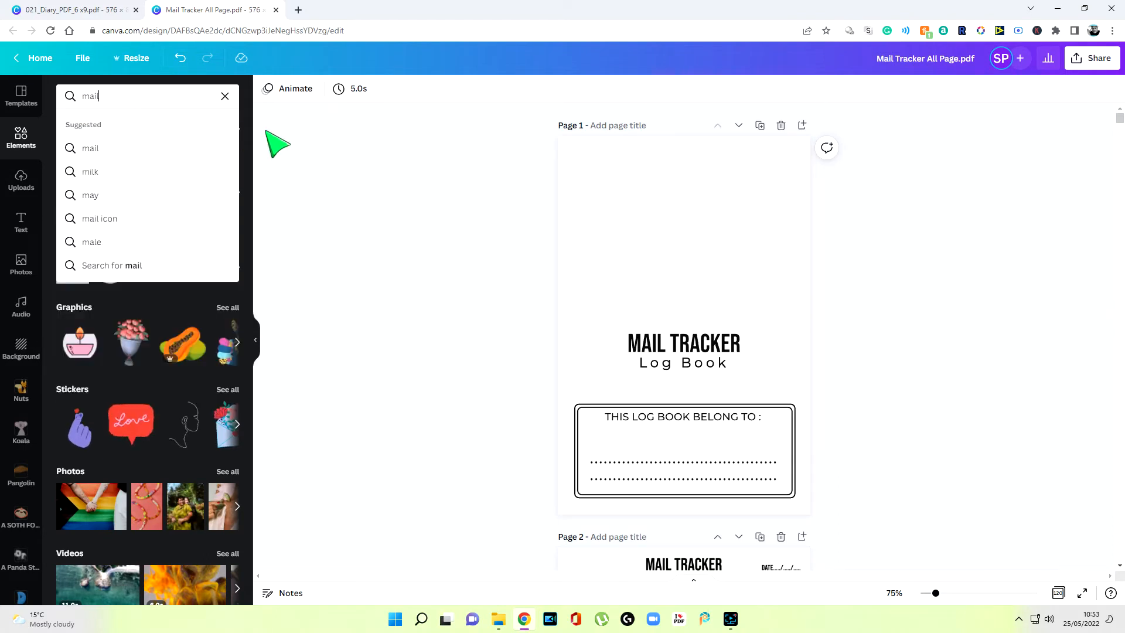
key(Return)
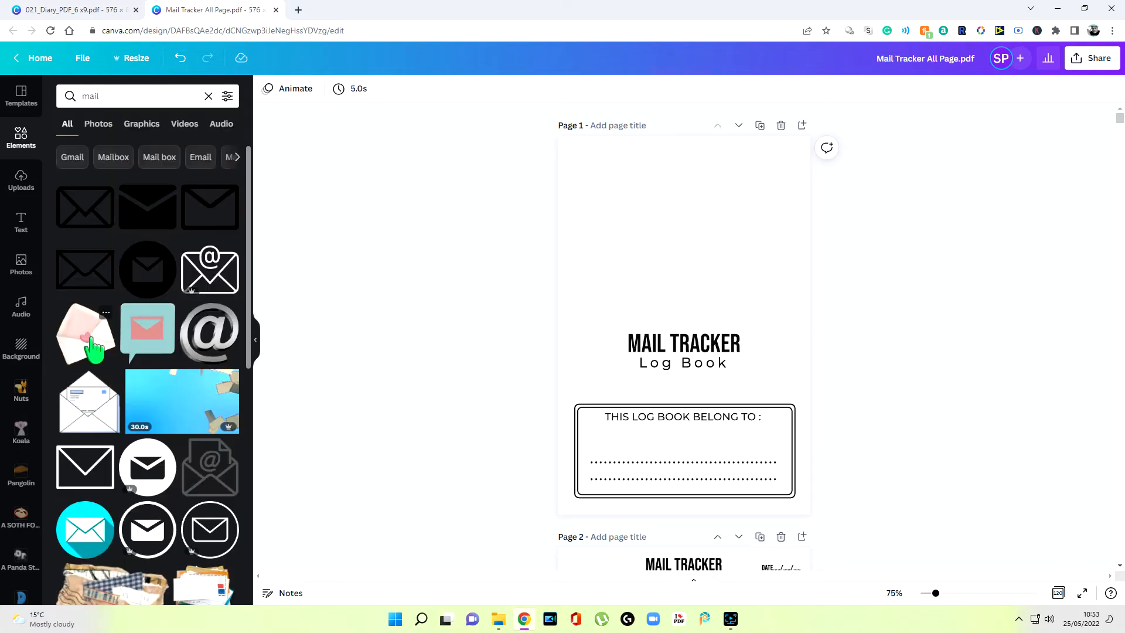
drag(208, 335, 639, 199)
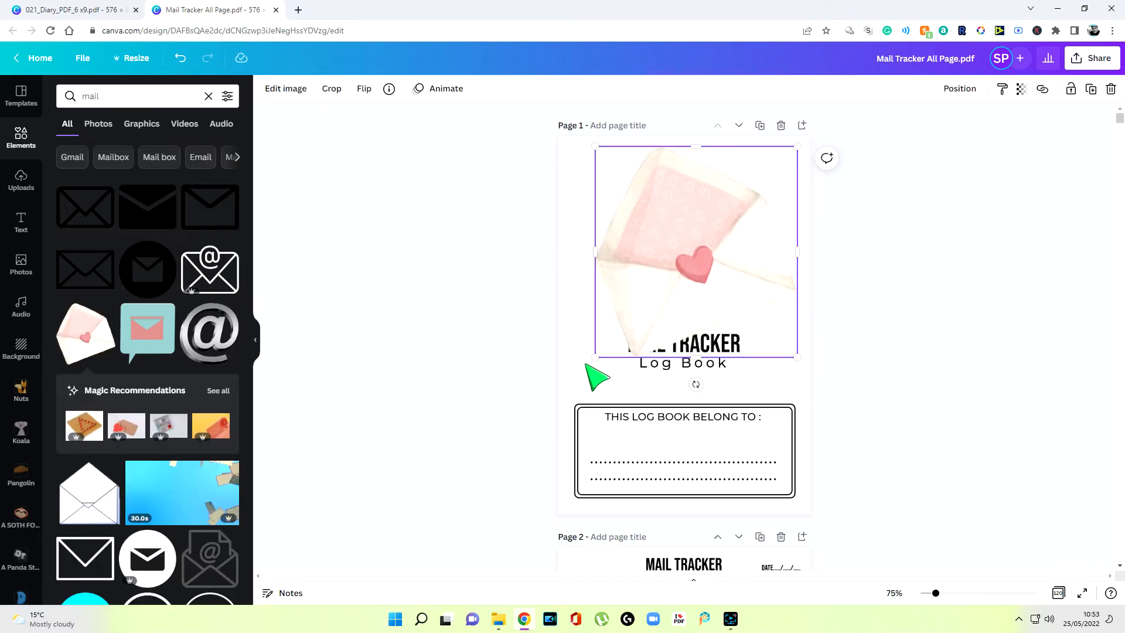
Shrink the envelope graphic and centre it above the MAIL TRACKER title on page 1
drag(593, 358, 649, 316)
drag(728, 246, 690, 264)
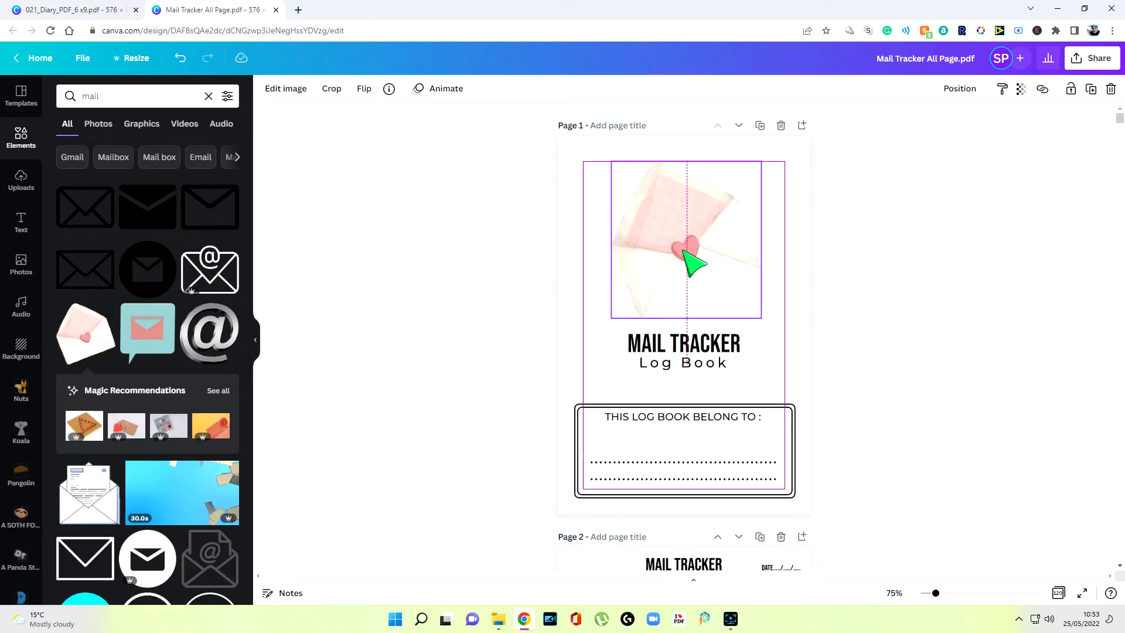
click(478, 353)
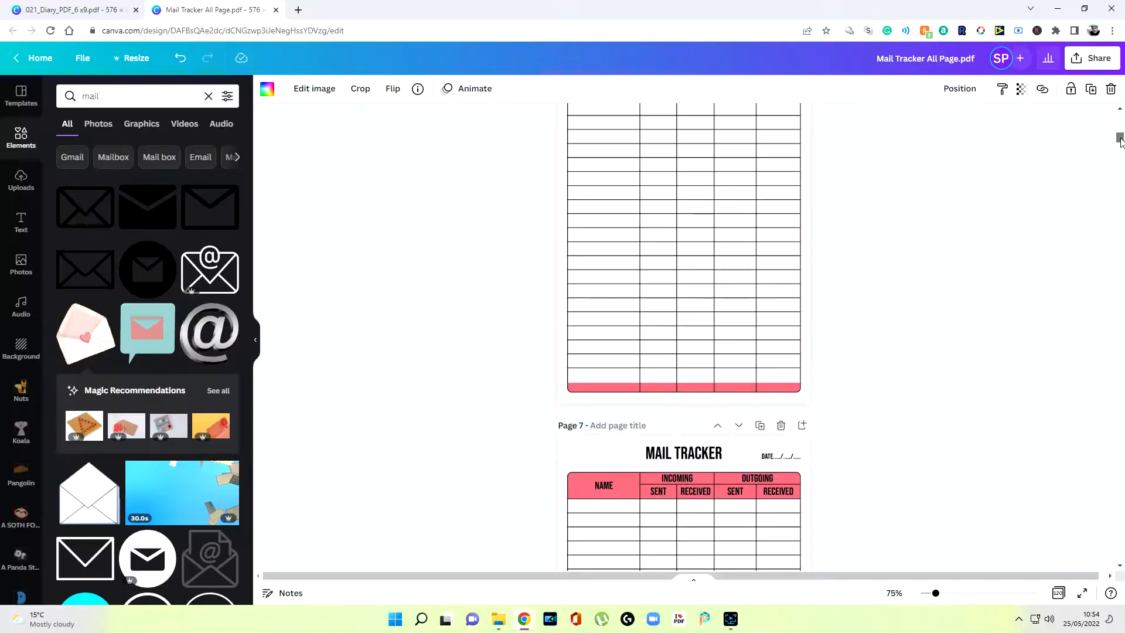
Apply the Street filter to the pink mail tracker table image on page 2
drag(1117, 211, 1095, 268)
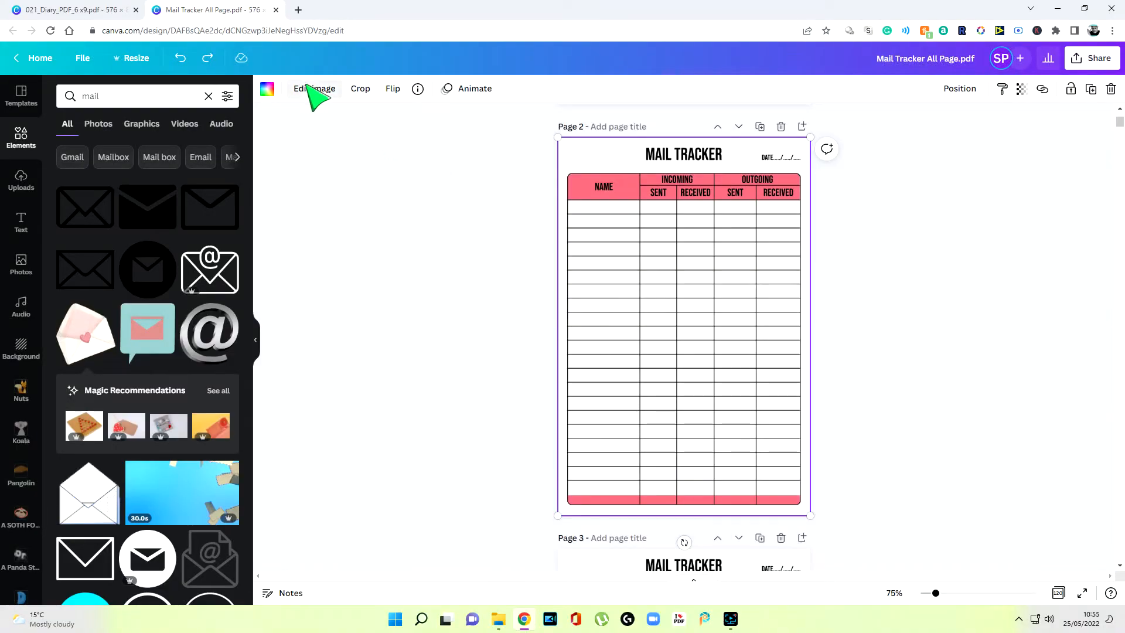
click(311, 94)
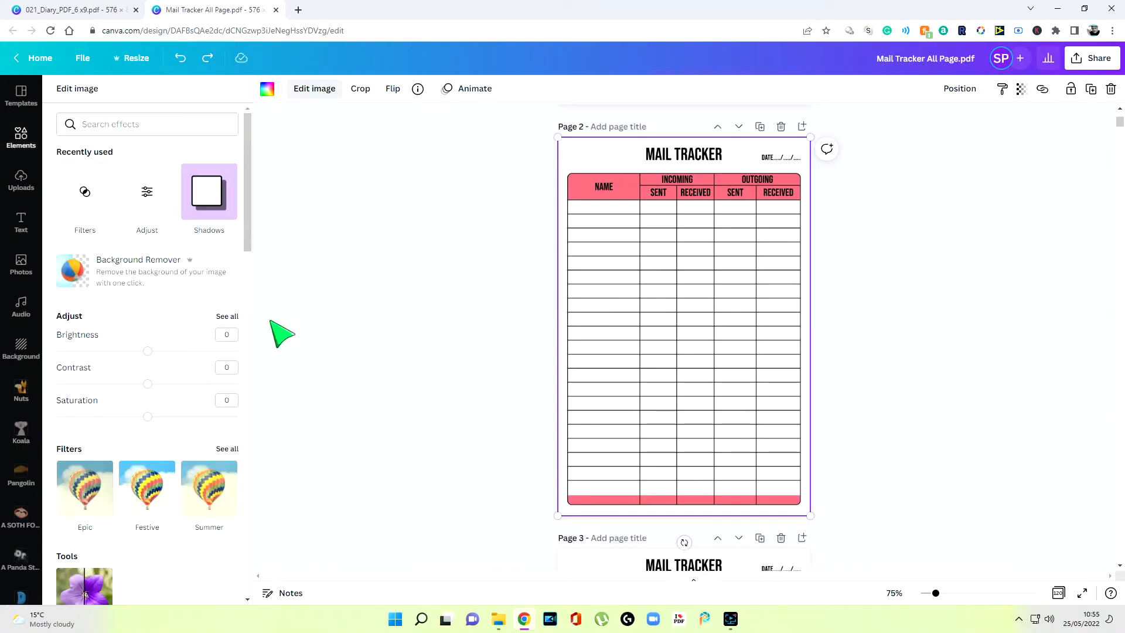
scroll(234, 293, down, 5)
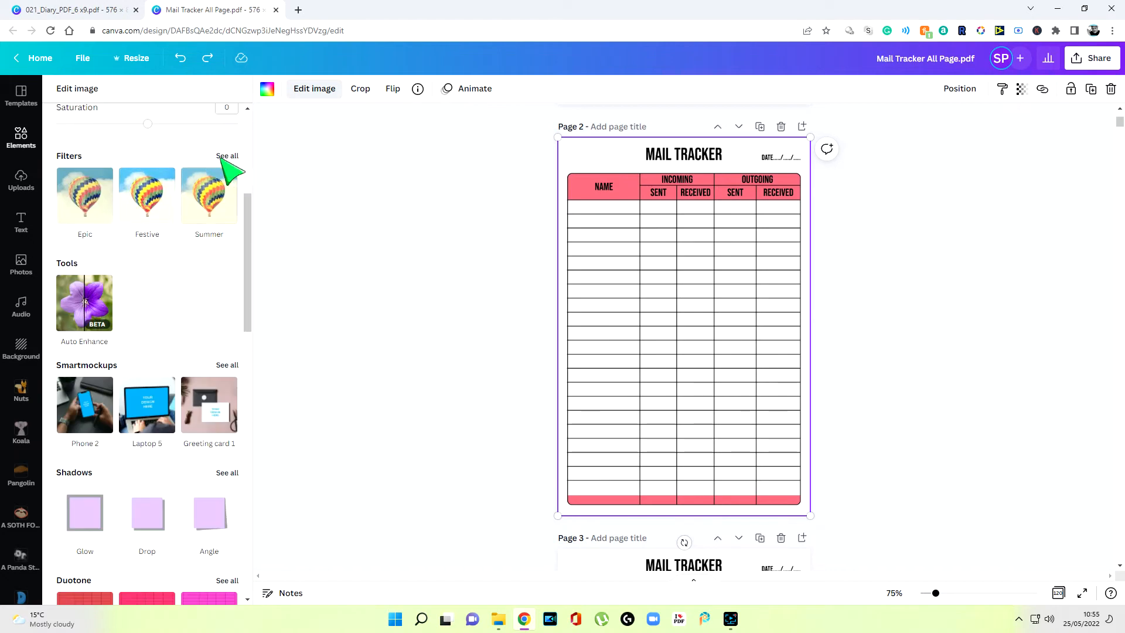
click(226, 156)
scroll(226, 264, down, 2)
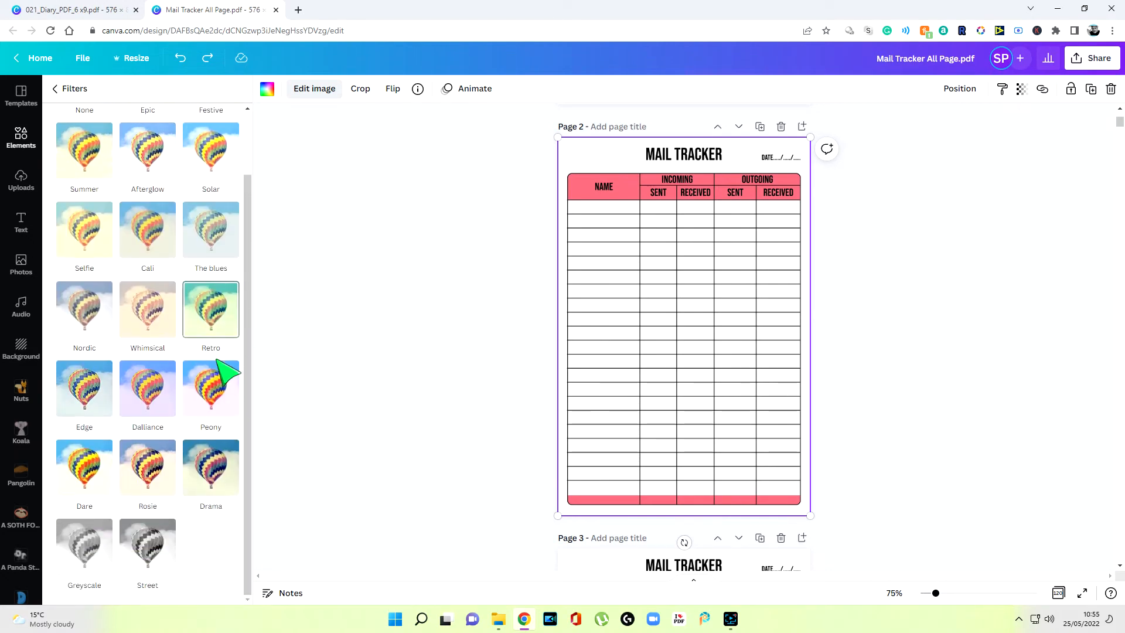
click(153, 546)
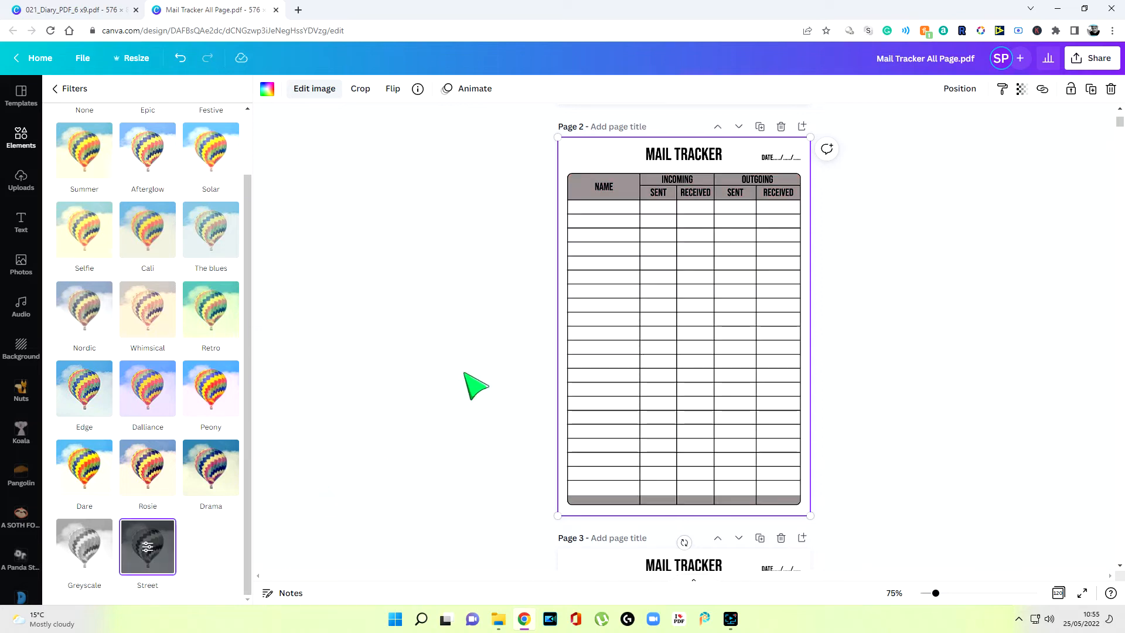
click(452, 378)
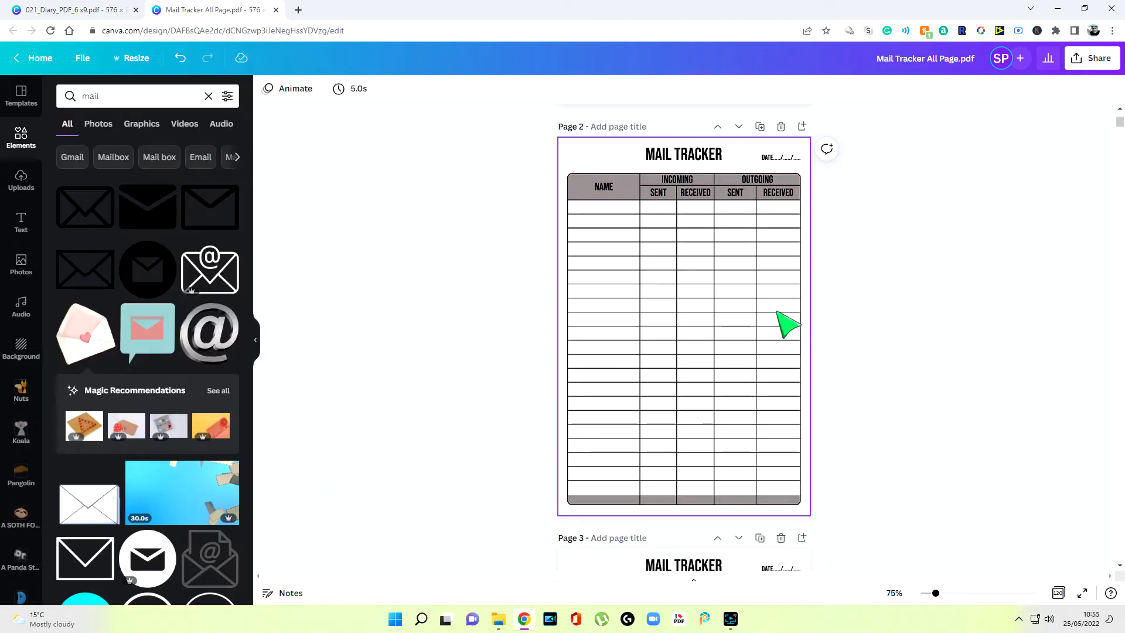
Apply the Street filter to the envelope graphic on the cover page
scroll(762, 351, down, 2)
scroll(820, 334, up, 3)
scroll(864, 330, up, 4)
scroll(914, 292, down, 3)
scroll(820, 328, up, 5)
scroll(732, 351, down, 1)
click(688, 196)
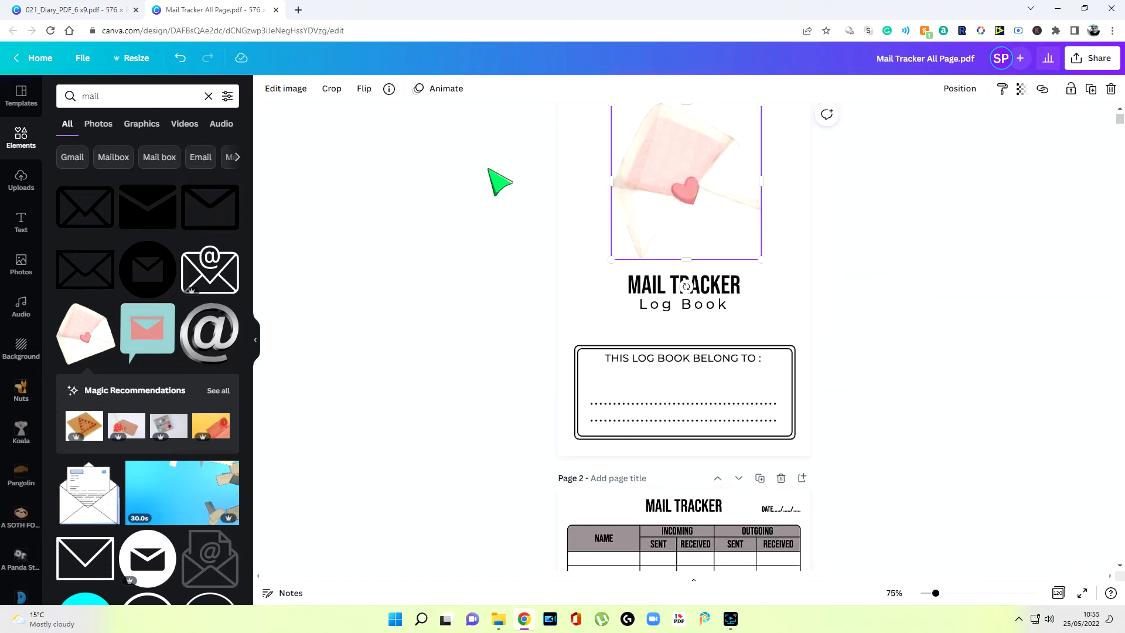
click(288, 88)
scroll(232, 331, down, 4)
click(233, 215)
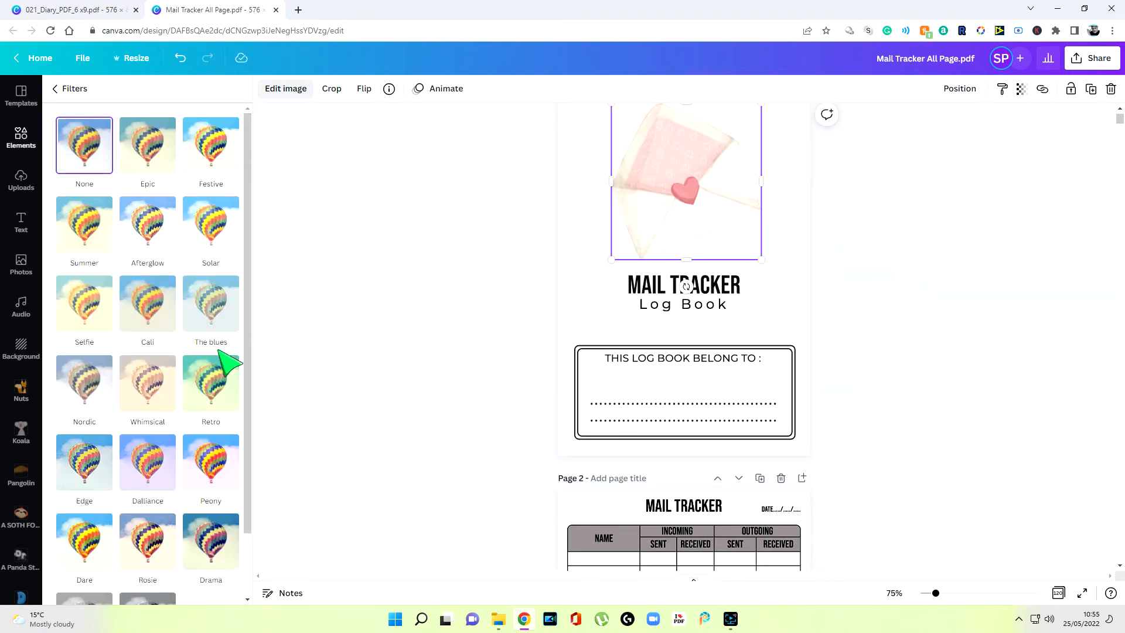
scroll(228, 328, down, 2)
click(155, 539)
click(466, 339)
Review the cover and the tracker tables on pages 2 to 4, comparing the colours of the filtered and unfiltered pages
scroll(954, 323, down, 10)
scroll(956, 324, up, 5)
scroll(956, 324, up, 4)
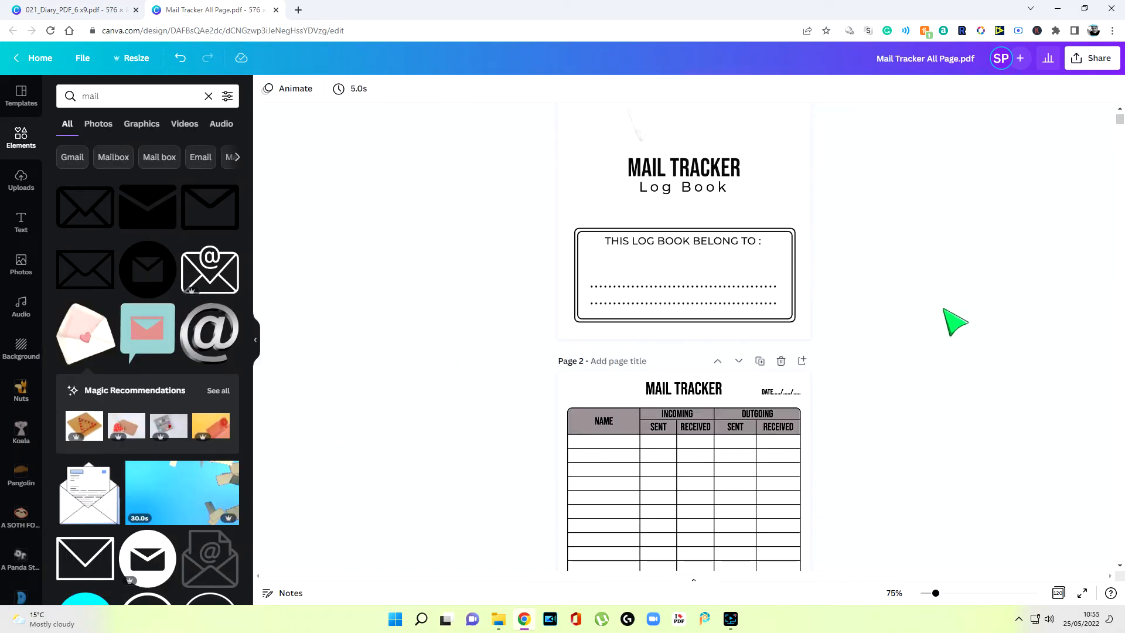
scroll(952, 322, up, 3)
scroll(963, 303, down, 13)
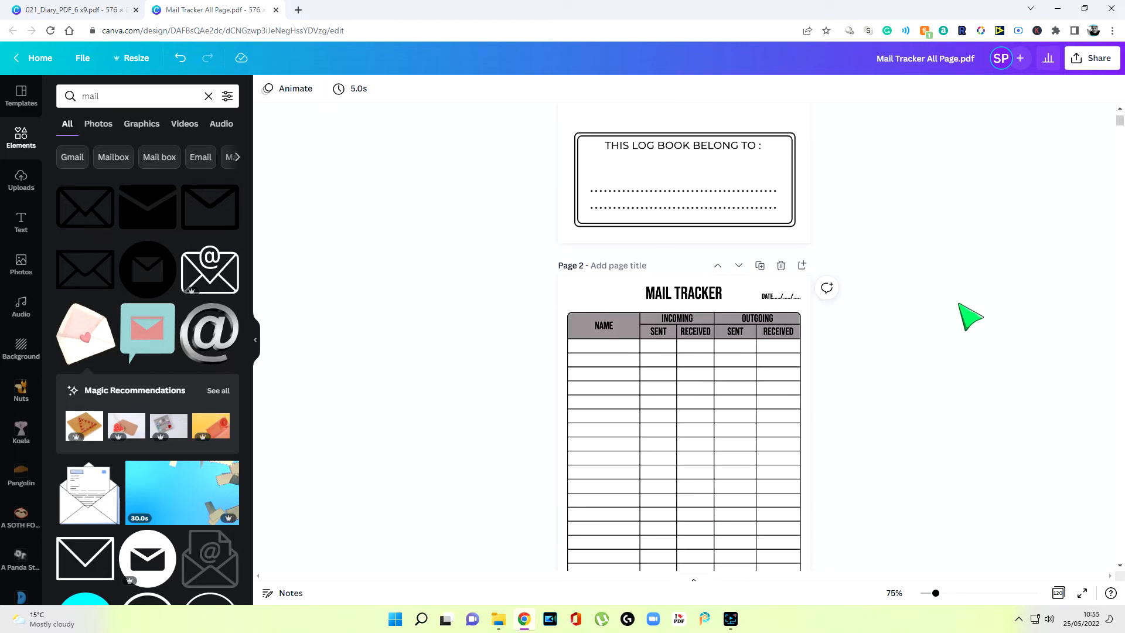
click(782, 345)
scroll(876, 320, up, 9)
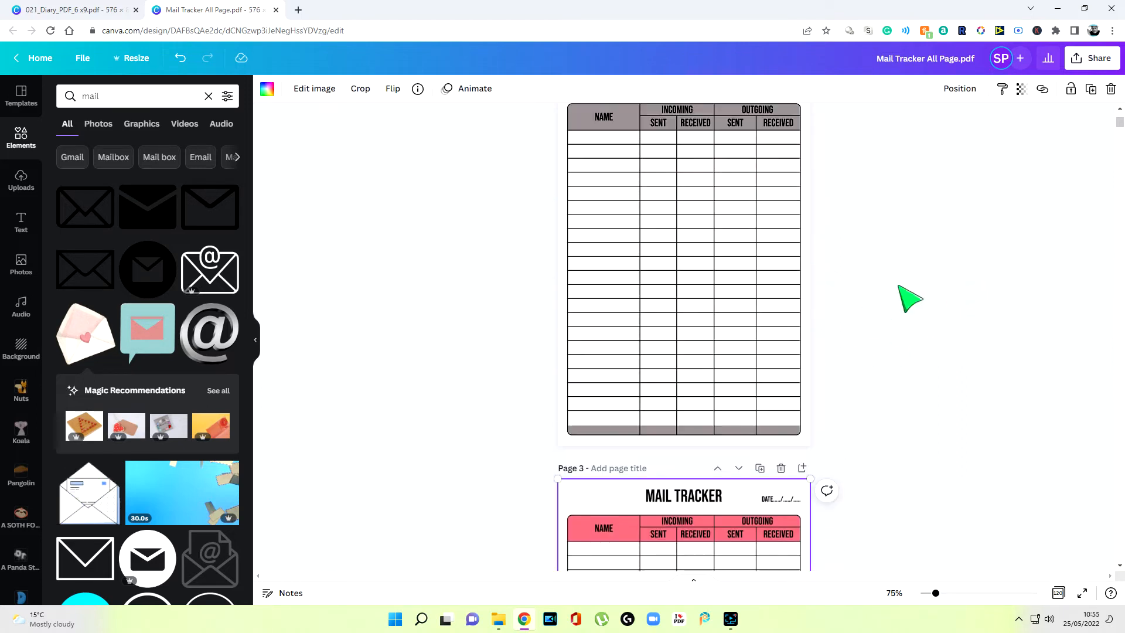
scroll(748, 257, down, 8)
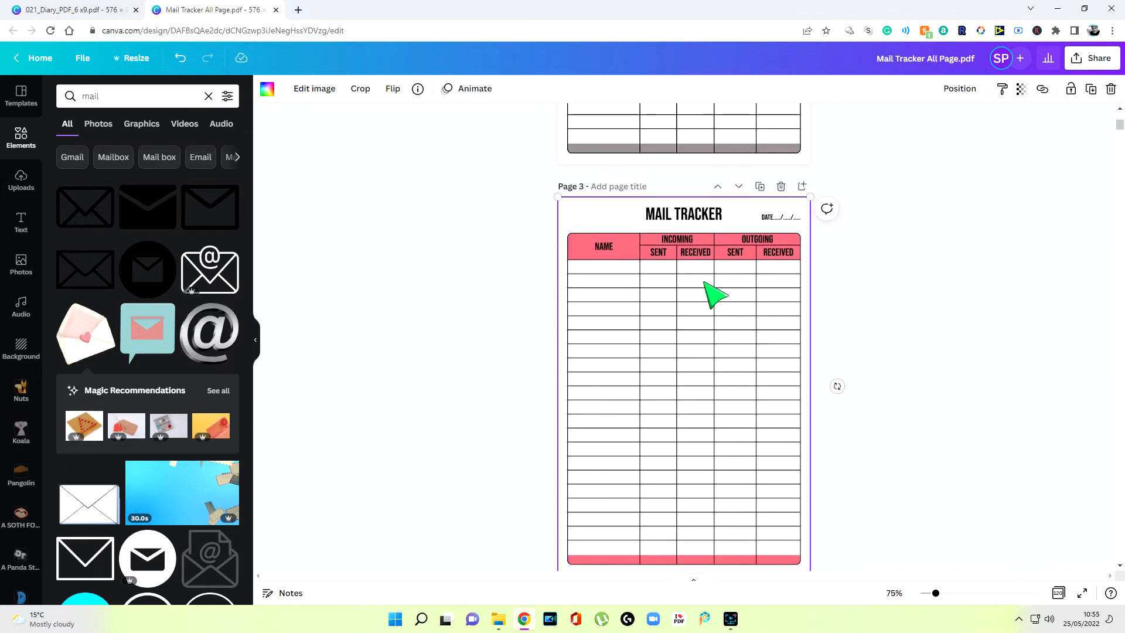
scroll(711, 293, down, 5)
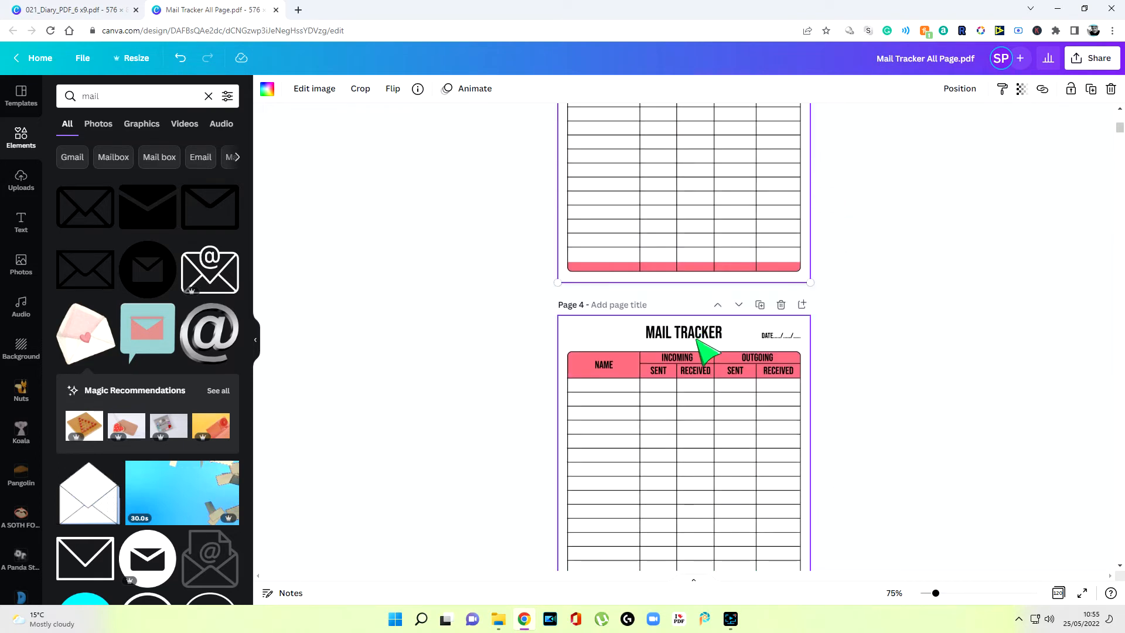
scroll(639, 287, up, 3)
scroll(645, 202, up, 2)
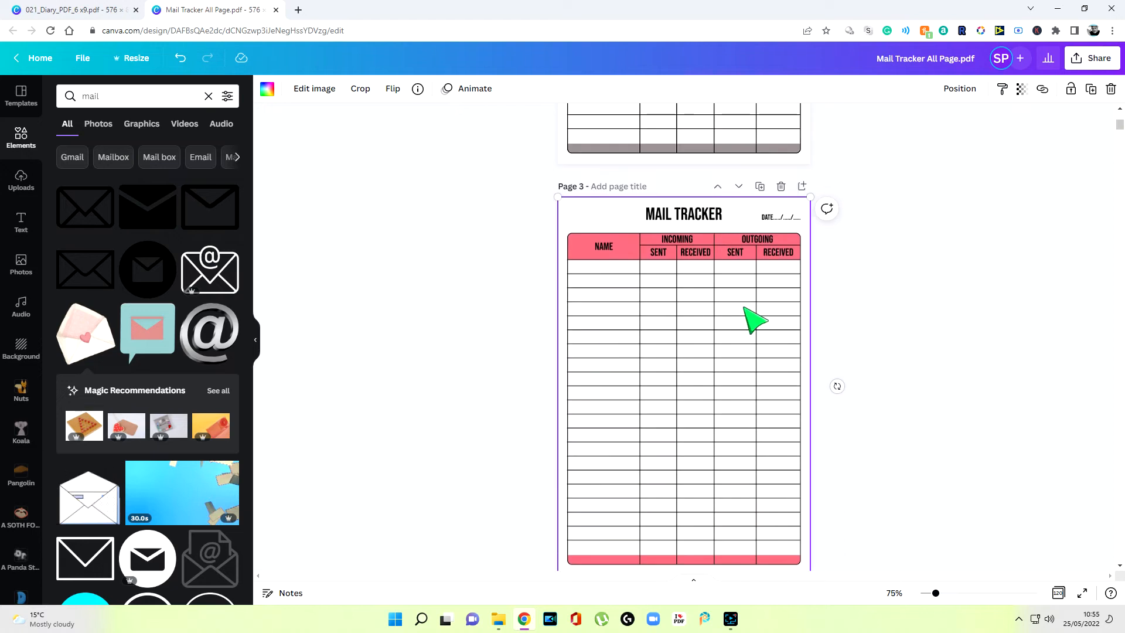
click(949, 311)
scroll(745, 319, up, 5)
scroll(745, 253, up, 8)
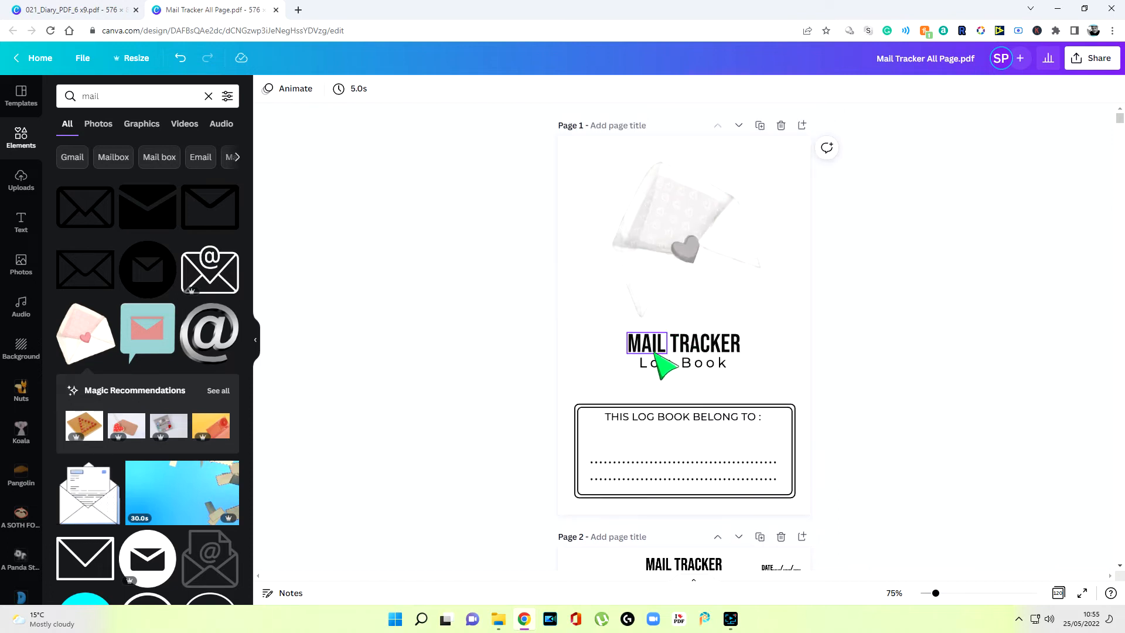
scroll(677, 402, down, 6)
scroll(723, 355, down, 3)
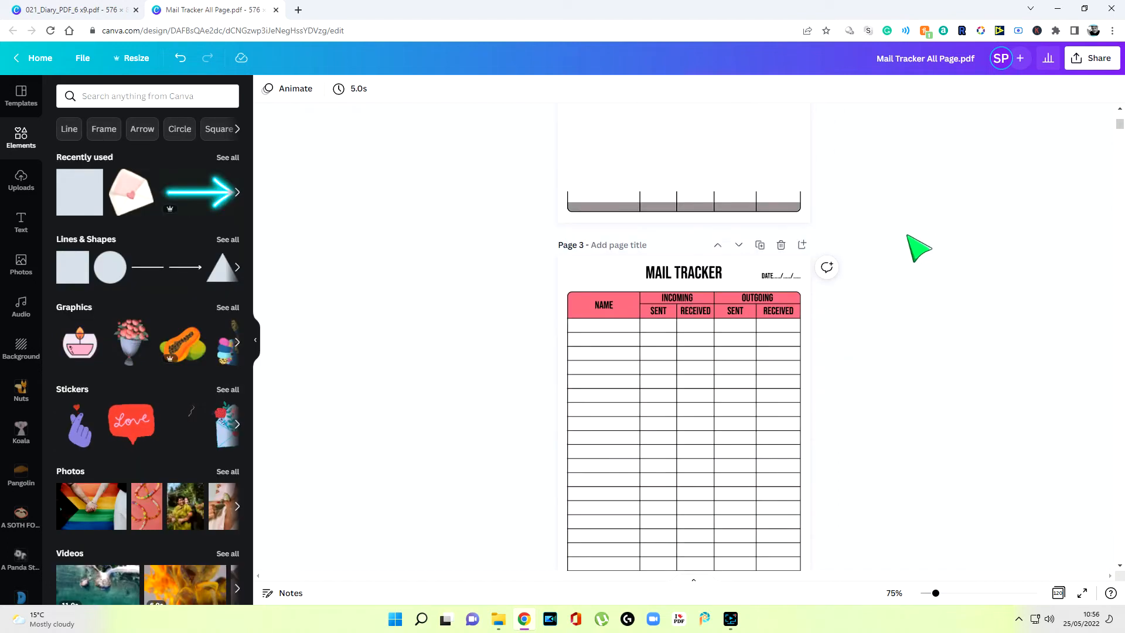
scroll(906, 228, up, 5)
scroll(918, 233, up, 3)
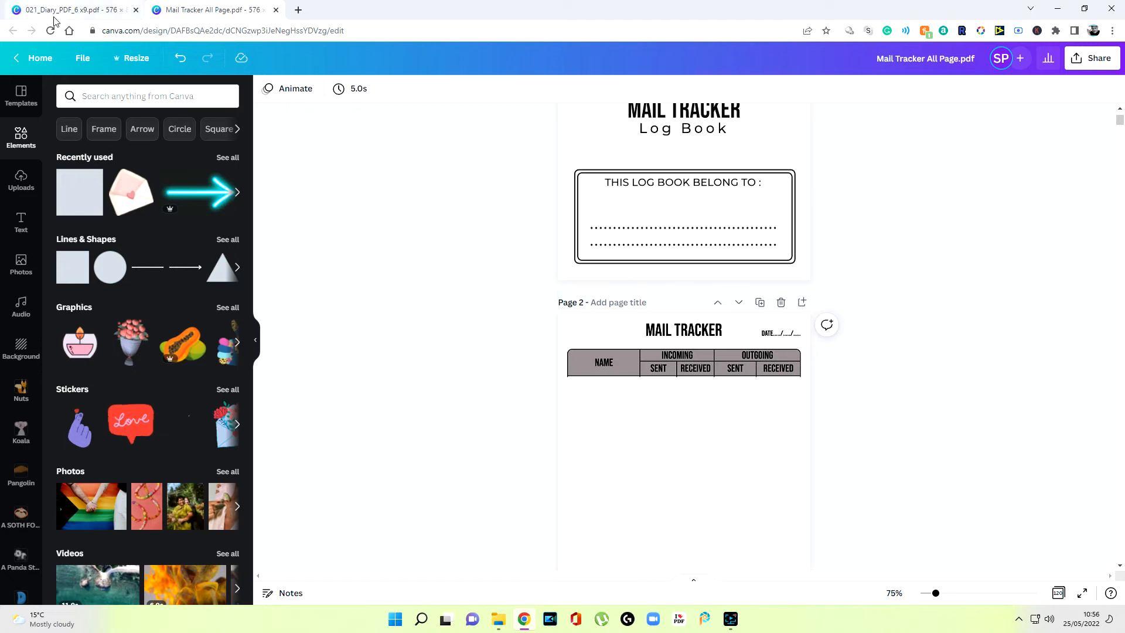
In the 021_Diary_PDF_6 x9.pdf design, delete the "Planner" and "MONTH" text box beside the WEEKLY MEAL heading on page 2
click(71, 12)
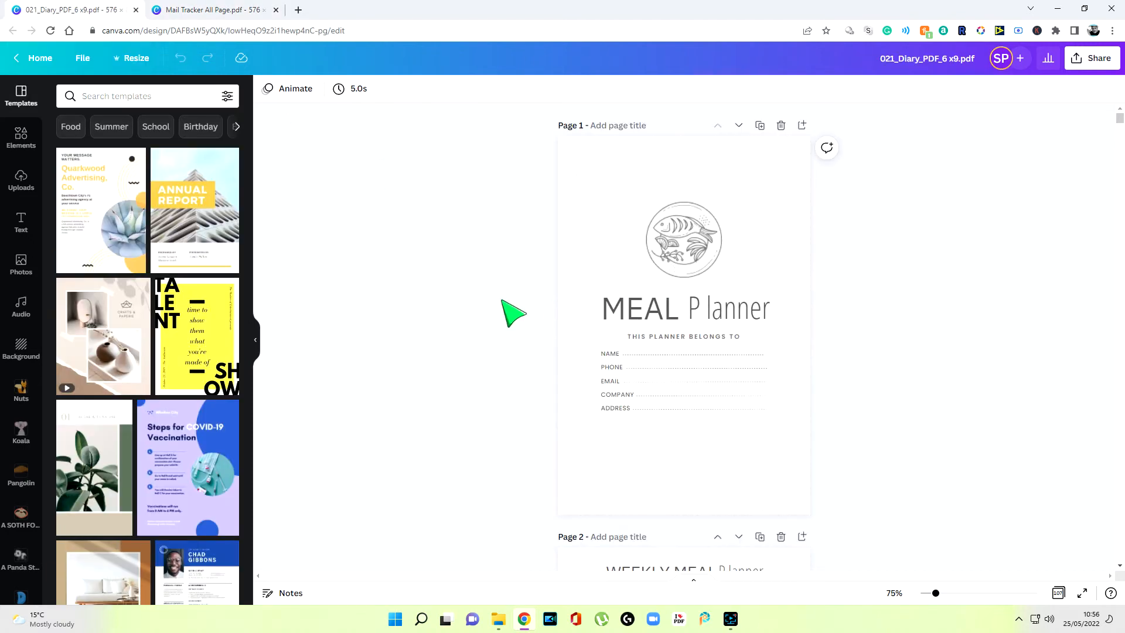
scroll(828, 299, down, 6)
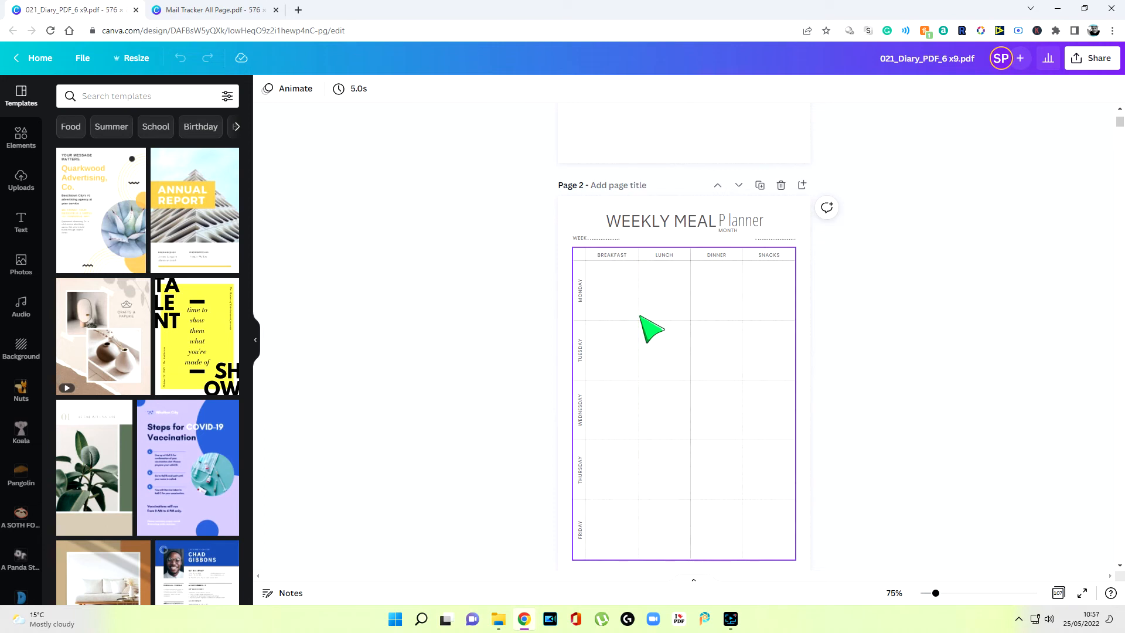
click(683, 225)
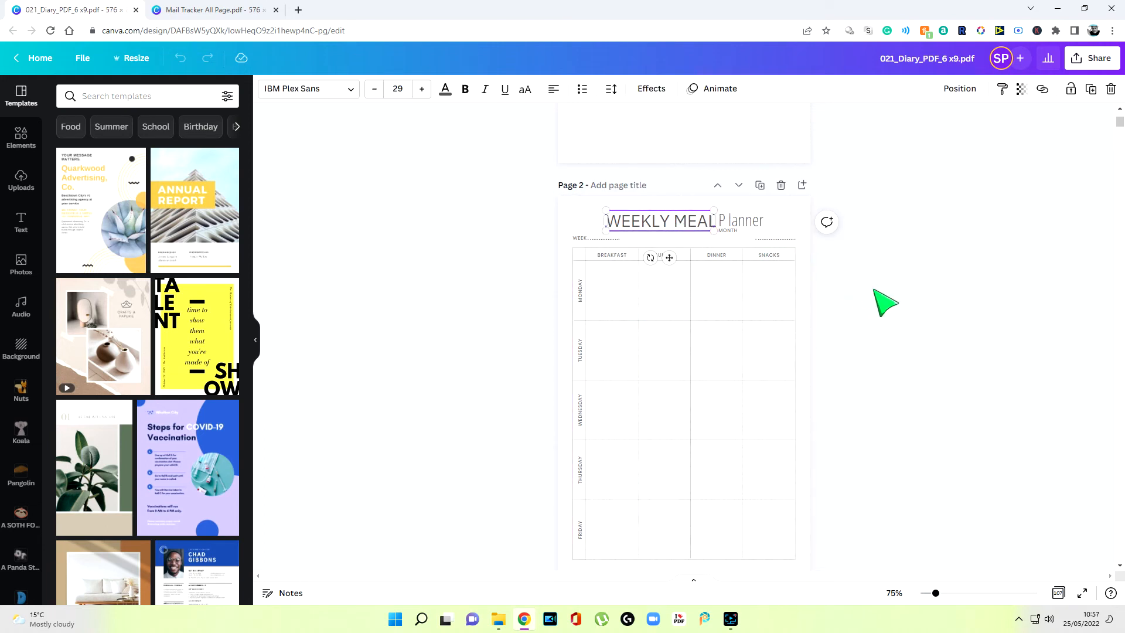
click(761, 237)
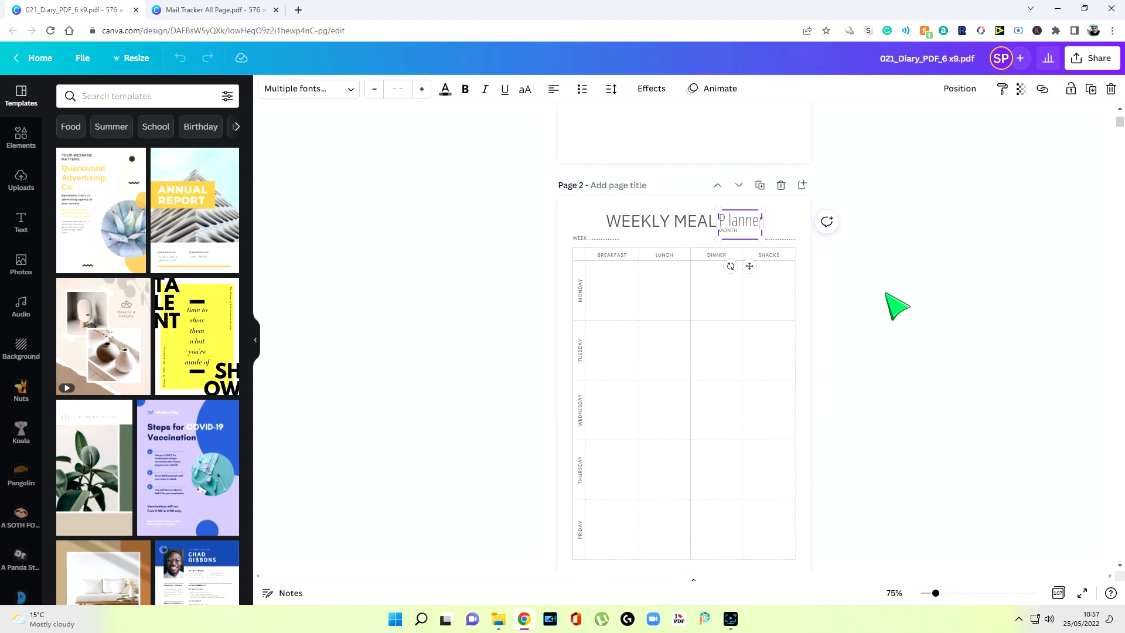
key(Delete)
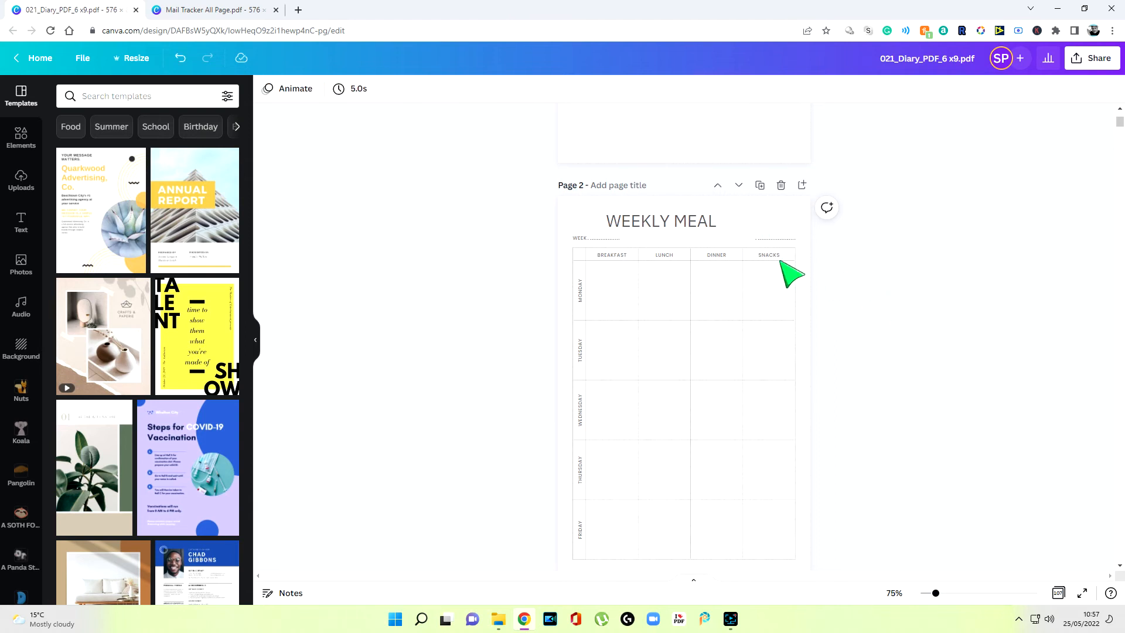
Change the page 2 heading to "WEEKLY MEAL PLANNER" and fit it on one line, centred above the table
click(683, 221)
text(PLANNER)
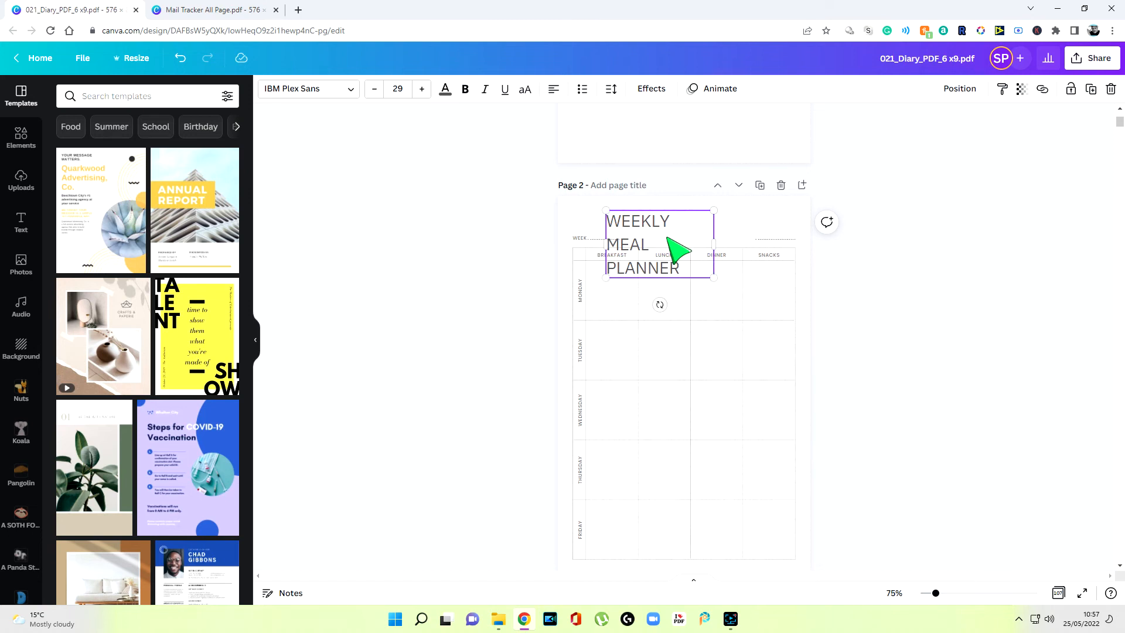
drag(714, 244, 740, 235)
click(871, 273)
click(922, 310)
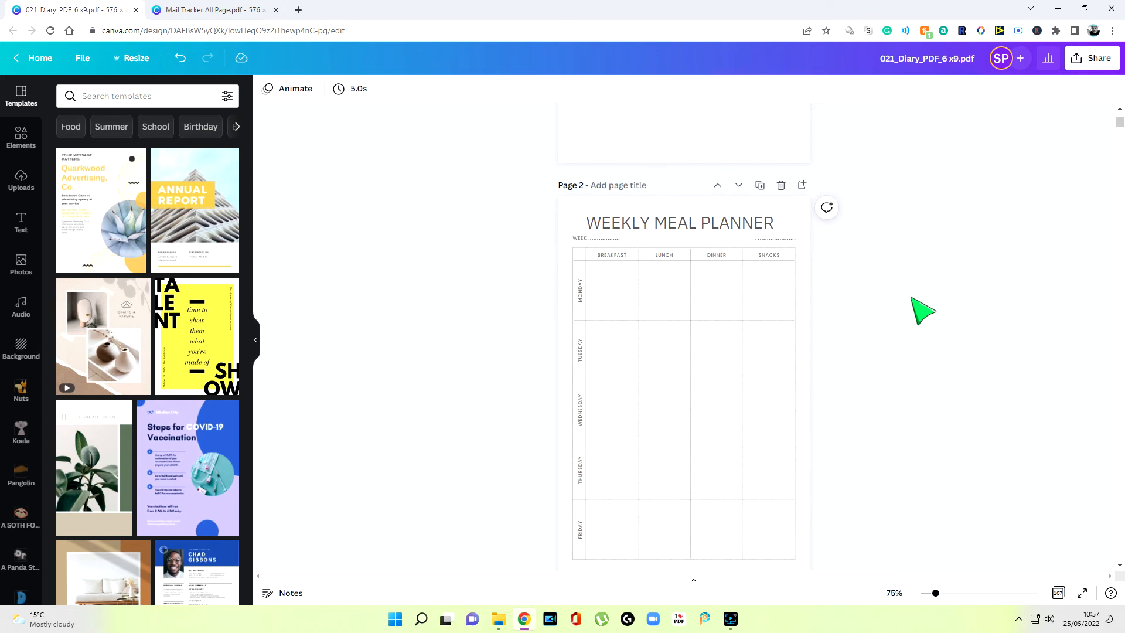
click(743, 228)
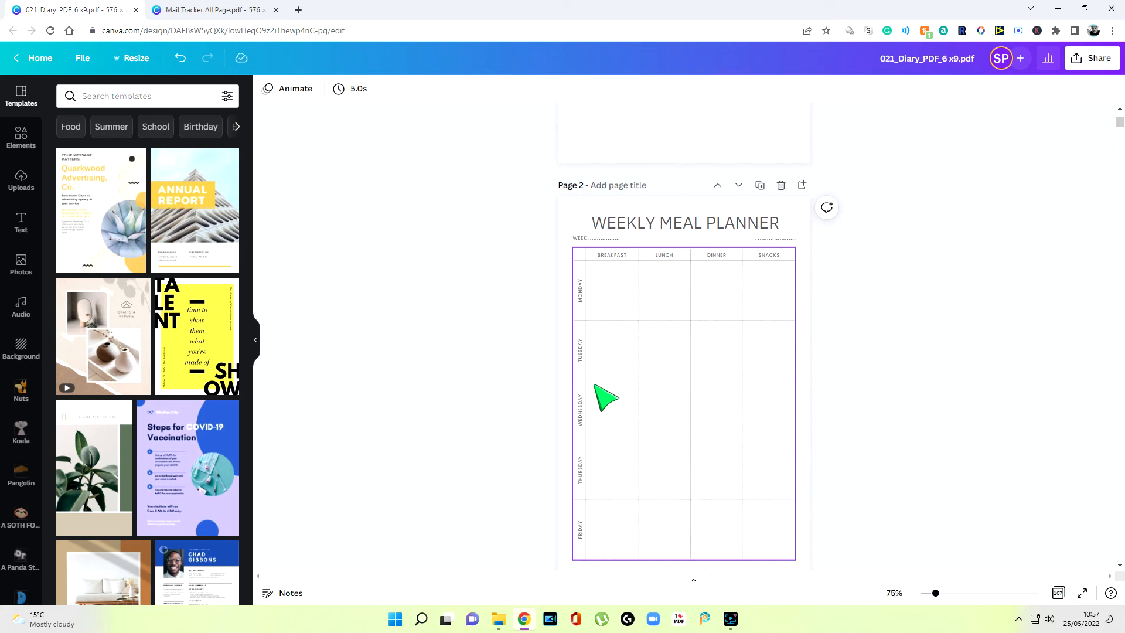
Review the meal planner's cover and its weekly pages, checking the page 2 layout and its selectable elements
scroll(652, 498, down, 10)
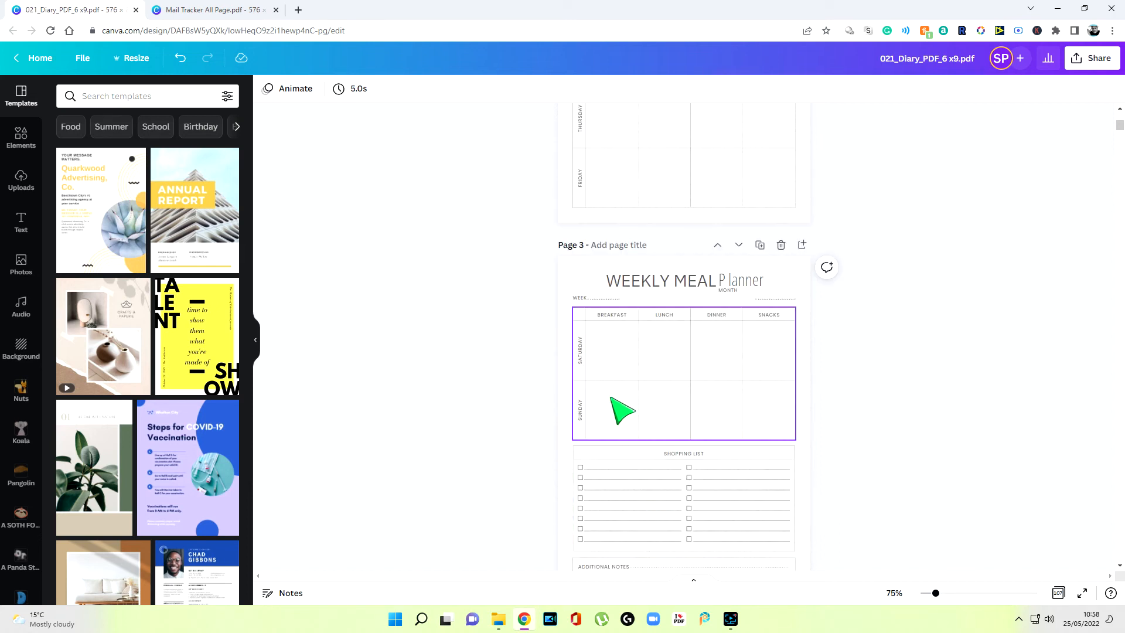
scroll(762, 398, down, 9)
scroll(902, 350, up, 15)
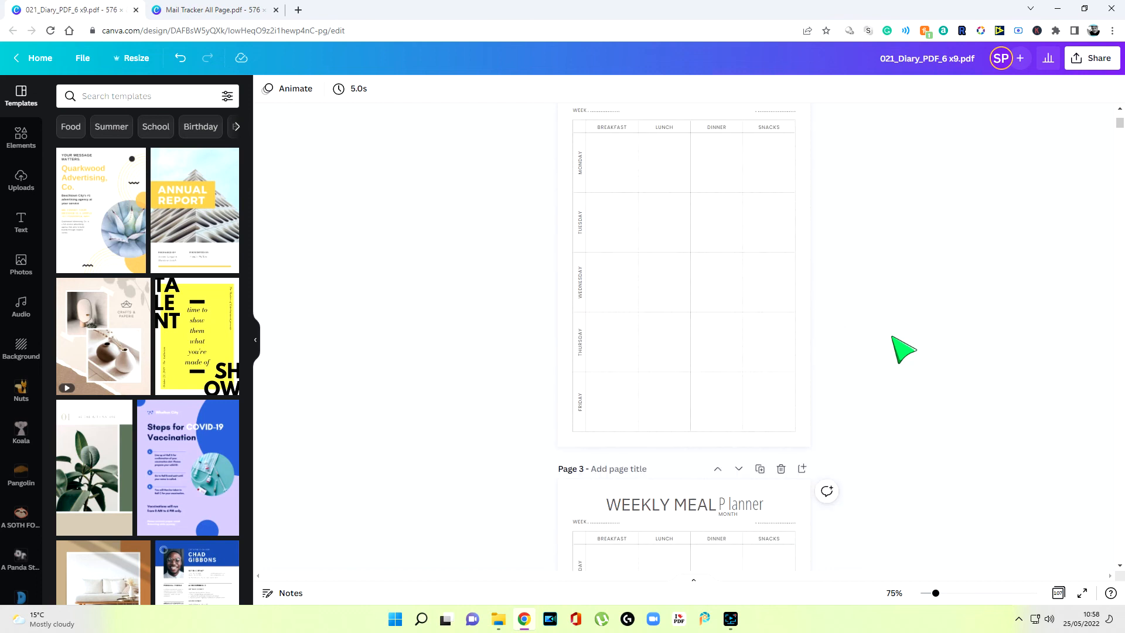
click(797, 161)
click(876, 250)
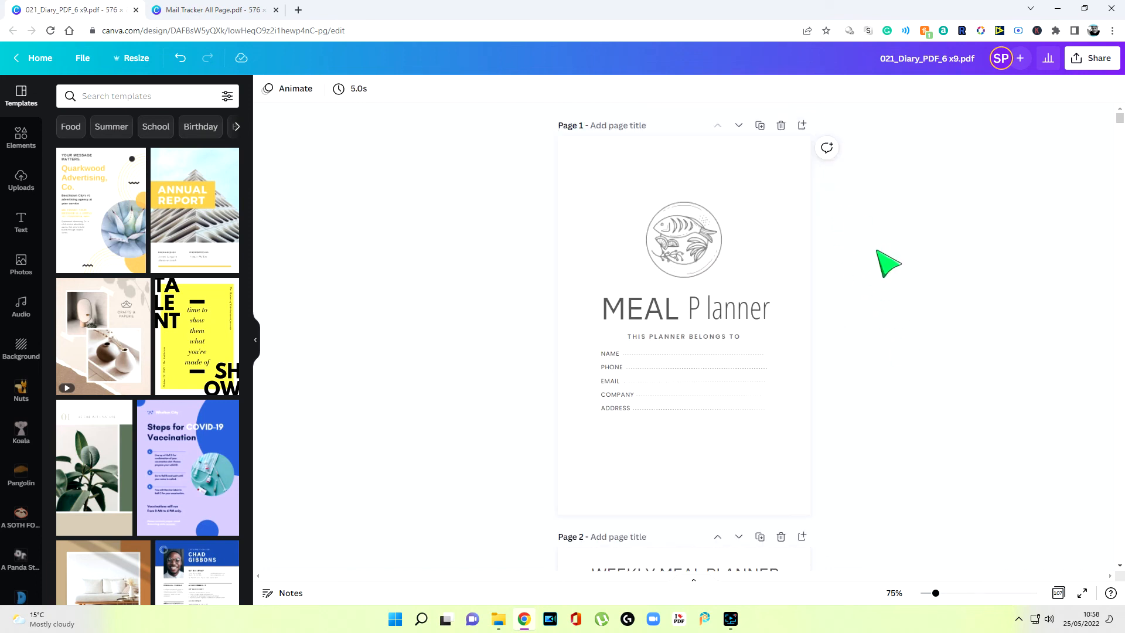
scroll(887, 264, down, 5)
click(815, 276)
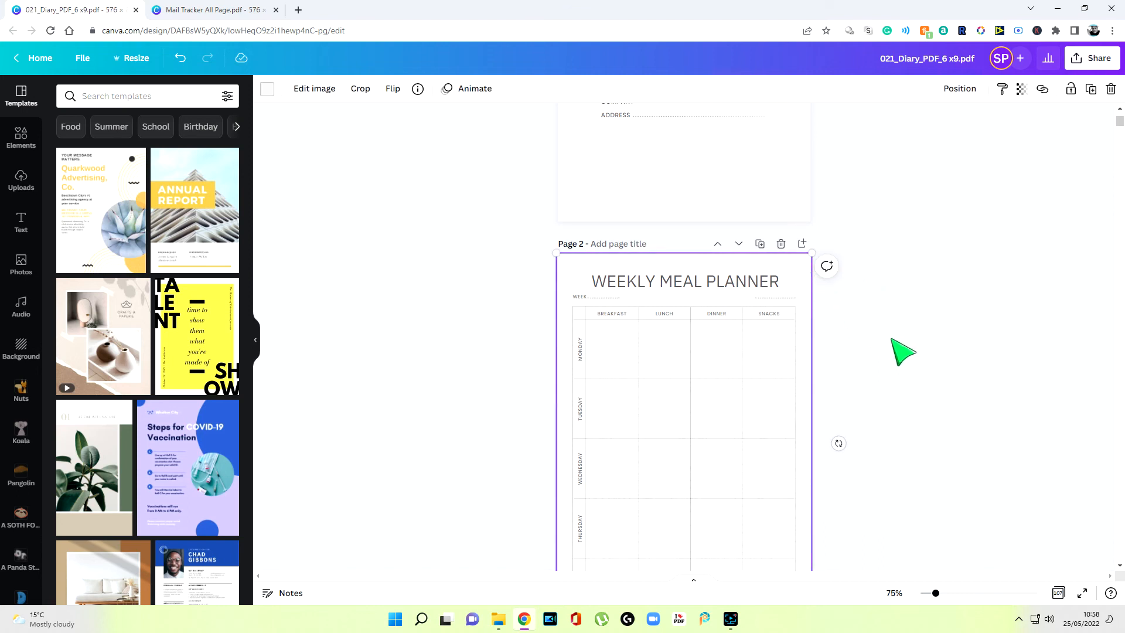
click(902, 349)
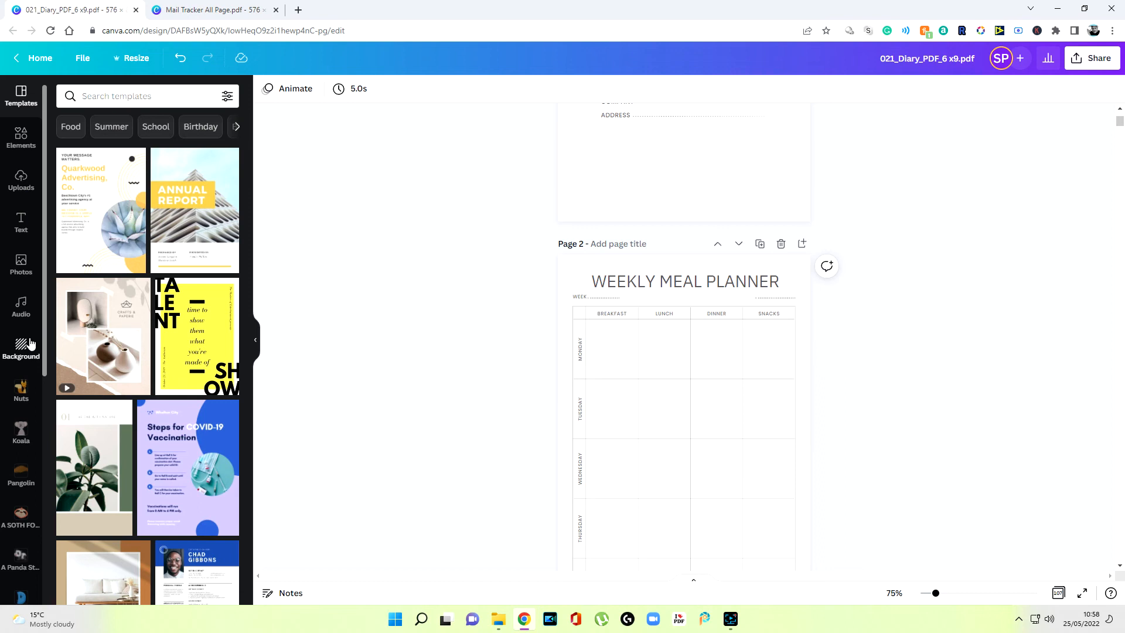
Search the elements for "FOOD", add the line-art graphic of assorted dishes to page 2, and enlarge it across the meal table
click(23, 140)
click(122, 96)
text(FOOD)
key(Return)
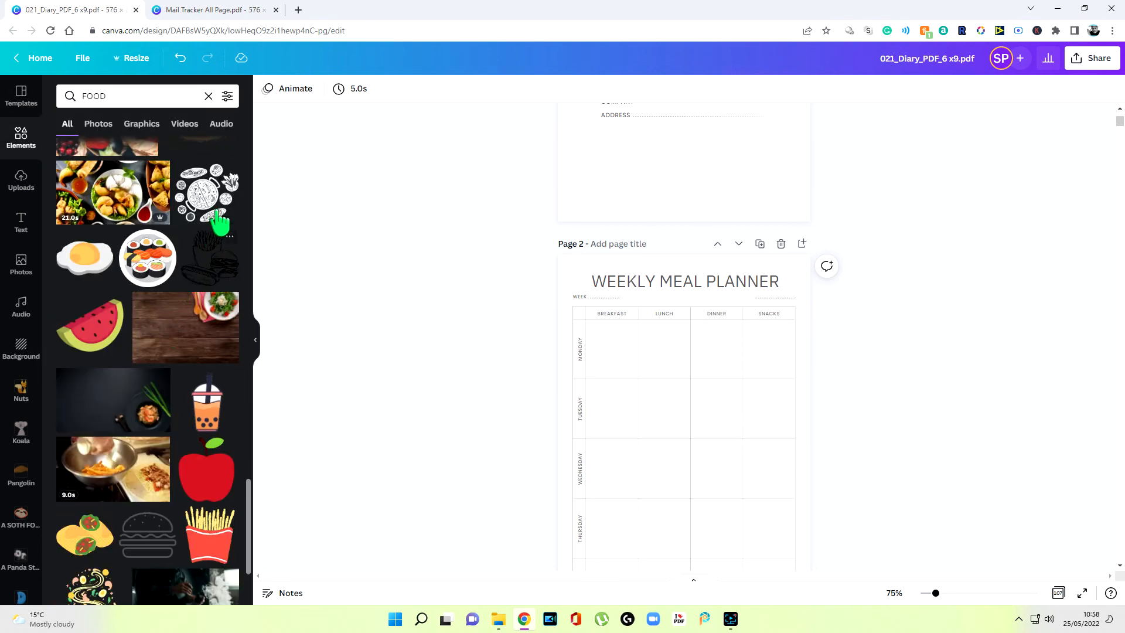
click(211, 196)
drag(734, 397, 803, 327)
drag(633, 489, 585, 532)
Set the food graphic's transparency to 30 and send it backward behind the page 2 table
right_click(710, 487)
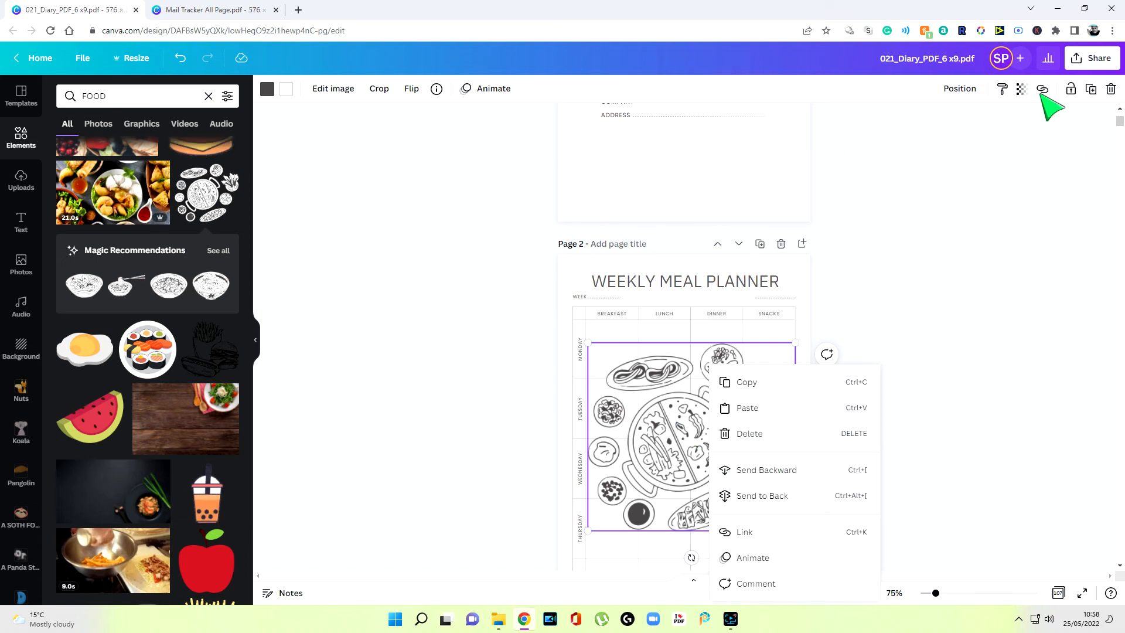
click(1021, 89)
drag(1018, 135, 936, 135)
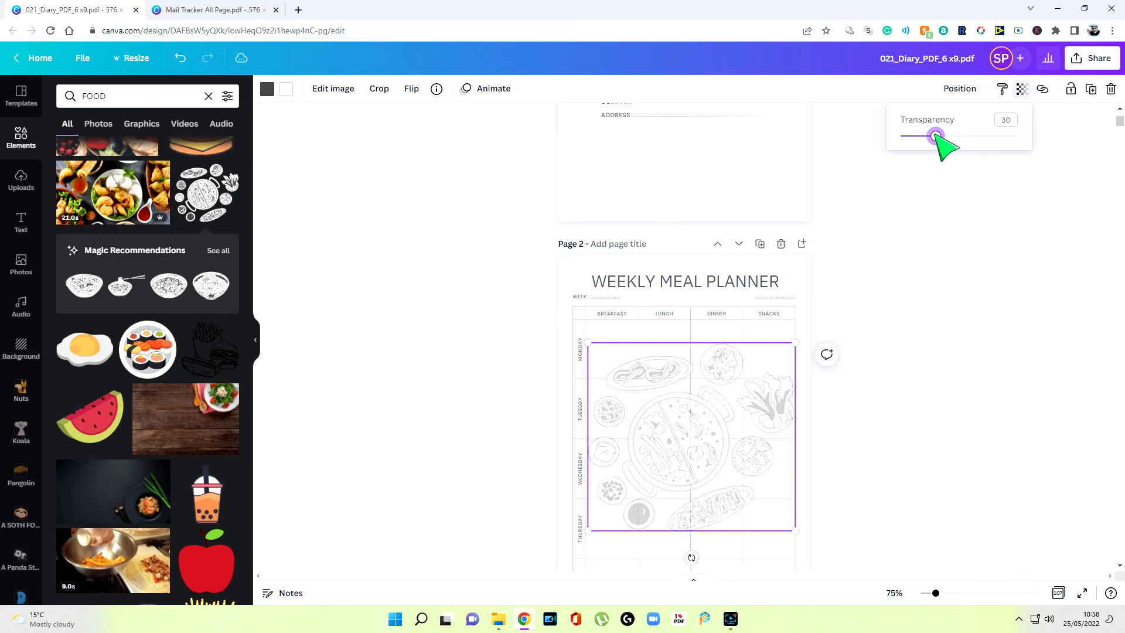
right_click(707, 469)
click(761, 469)
click(949, 413)
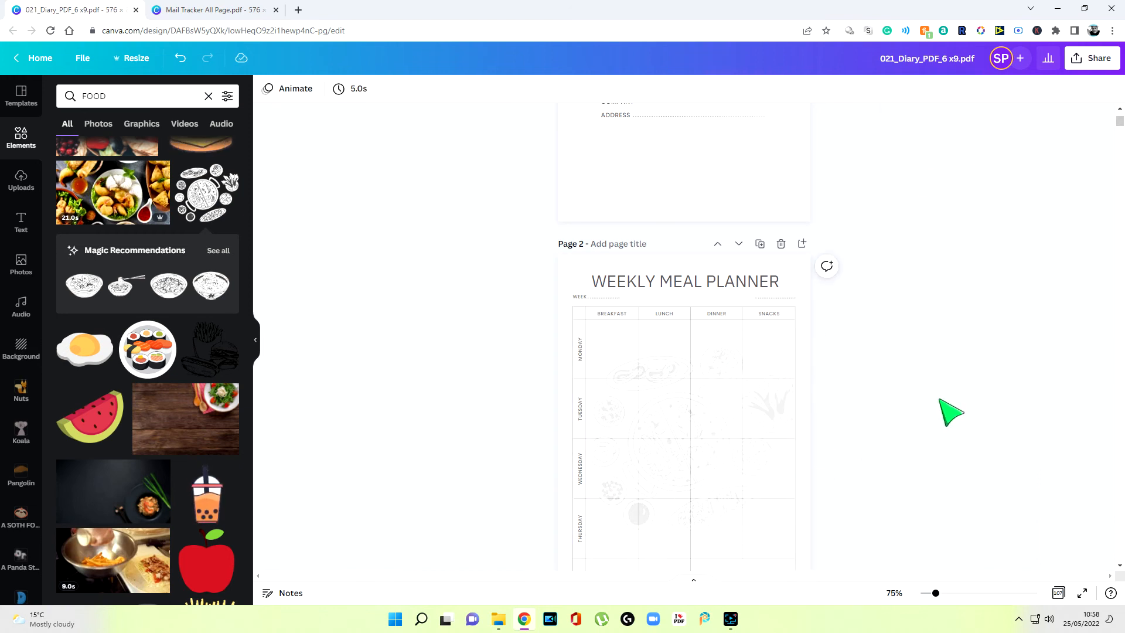
Examine how the faded food graphic looks on page 2 and compare it with the weekly pages through page 5
scroll(950, 413, down, 3)
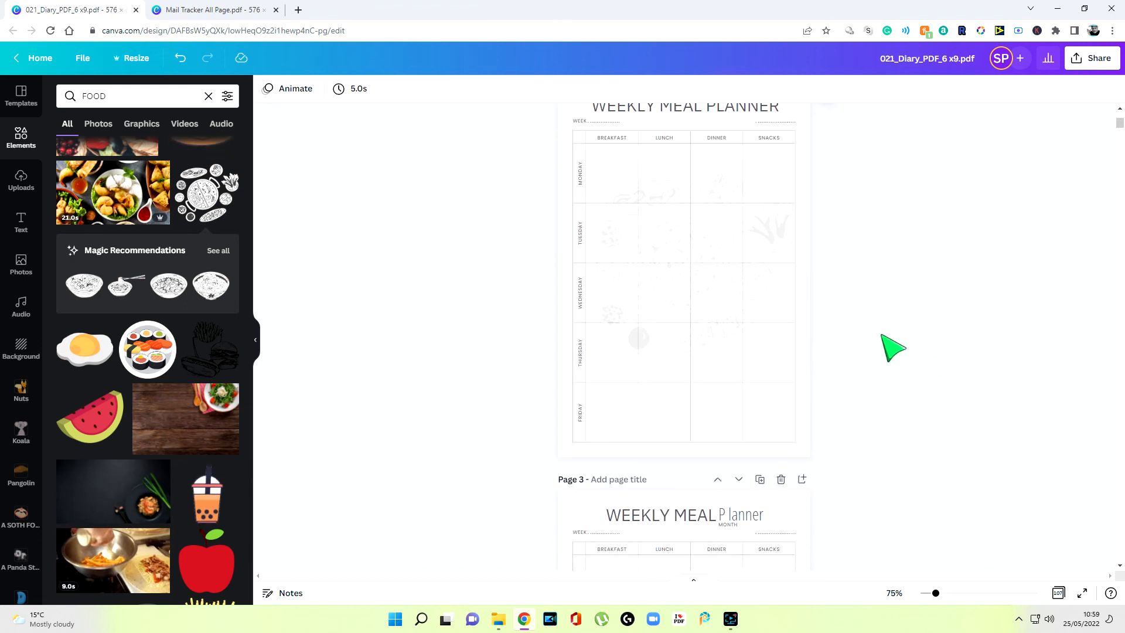
scroll(900, 346, down, 10)
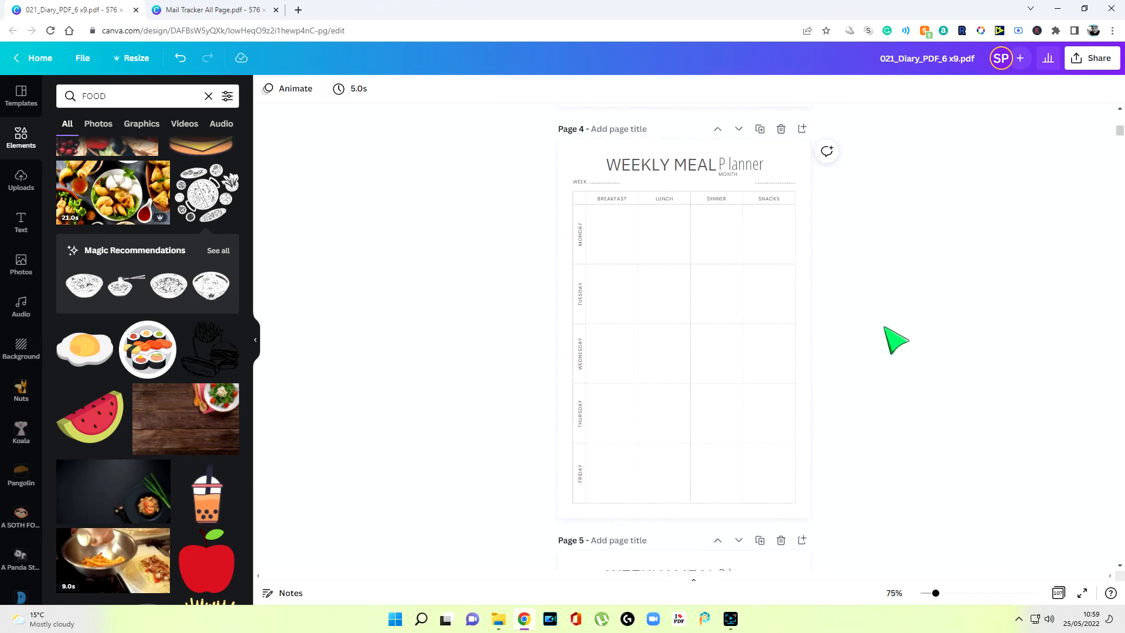
scroll(755, 390, down, 5)
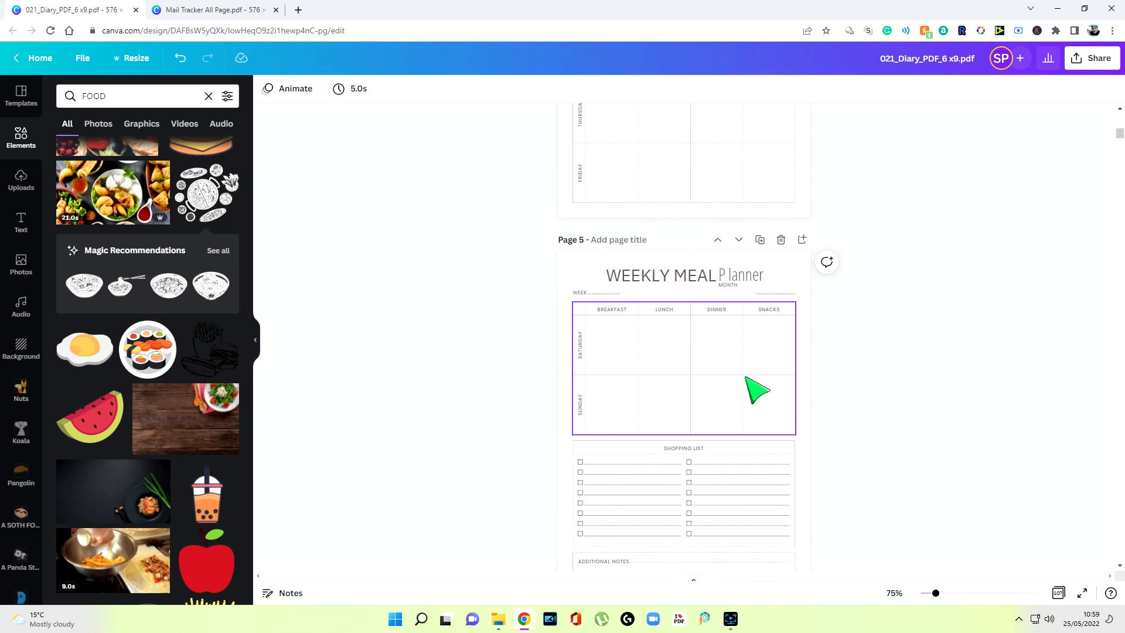
scroll(767, 389, down, 3)
scroll(842, 389, up, 11)
scroll(852, 384, up, 12)
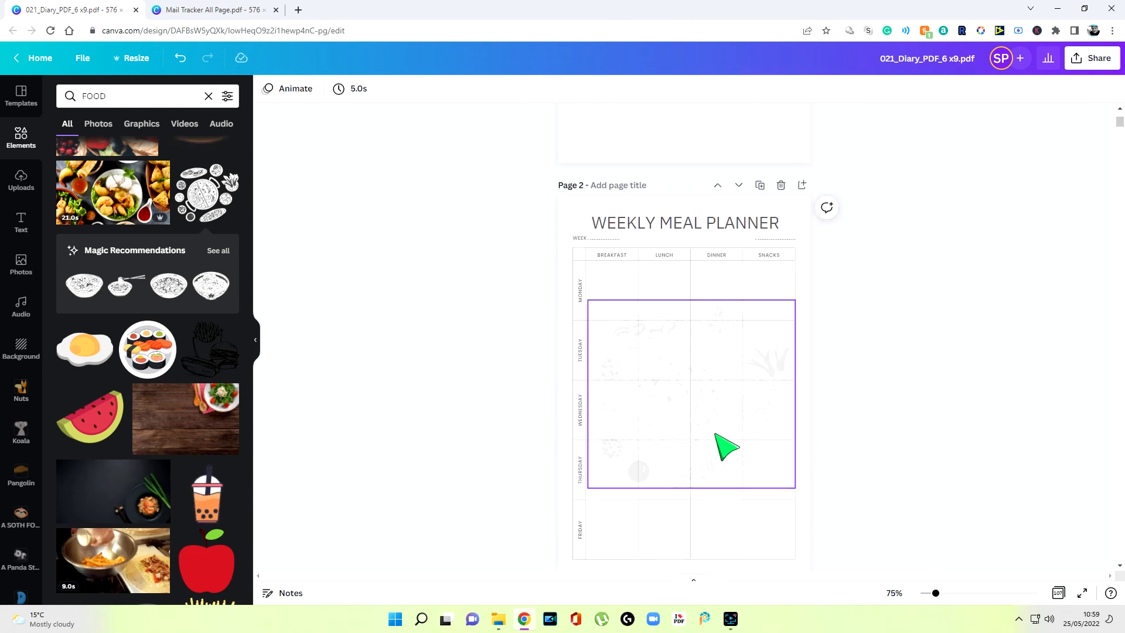
scroll(710, 213, down, 4)
scroll(703, 223, up, 2)
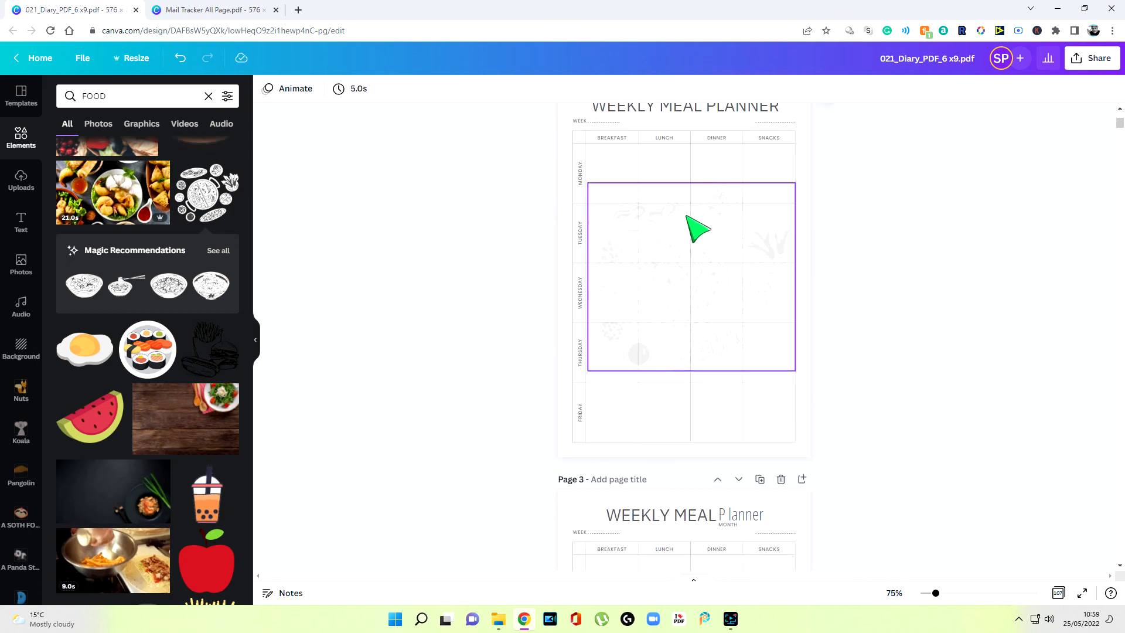
Delete the repeated unedited weekly meal pages one after another, starting at page 4
scroll(674, 410, down, 7)
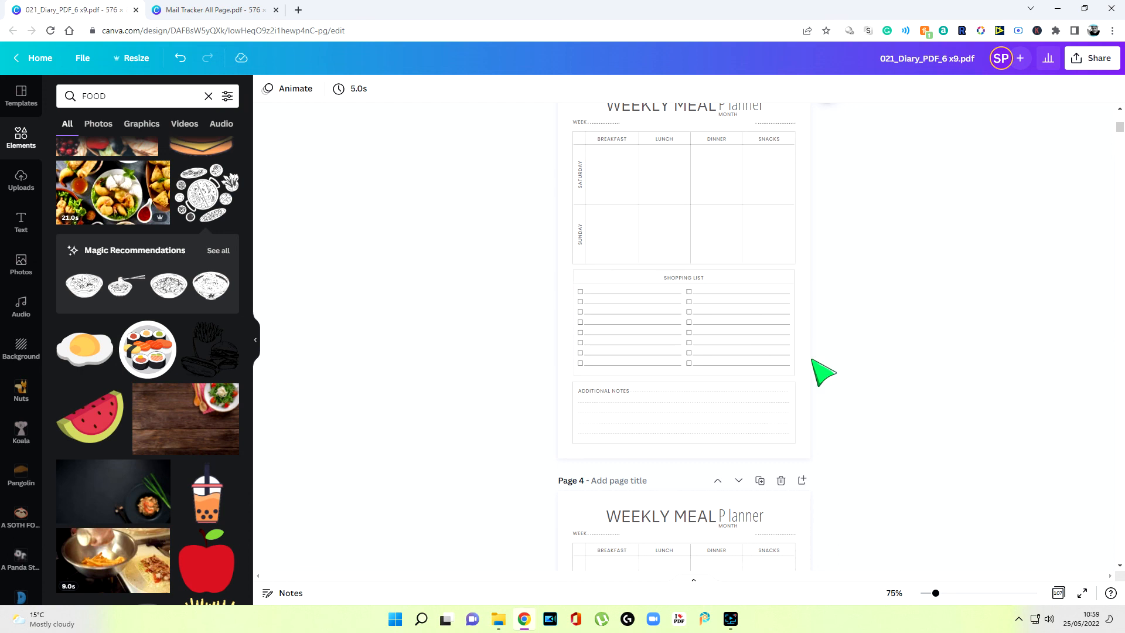
scroll(814, 363, down, 4)
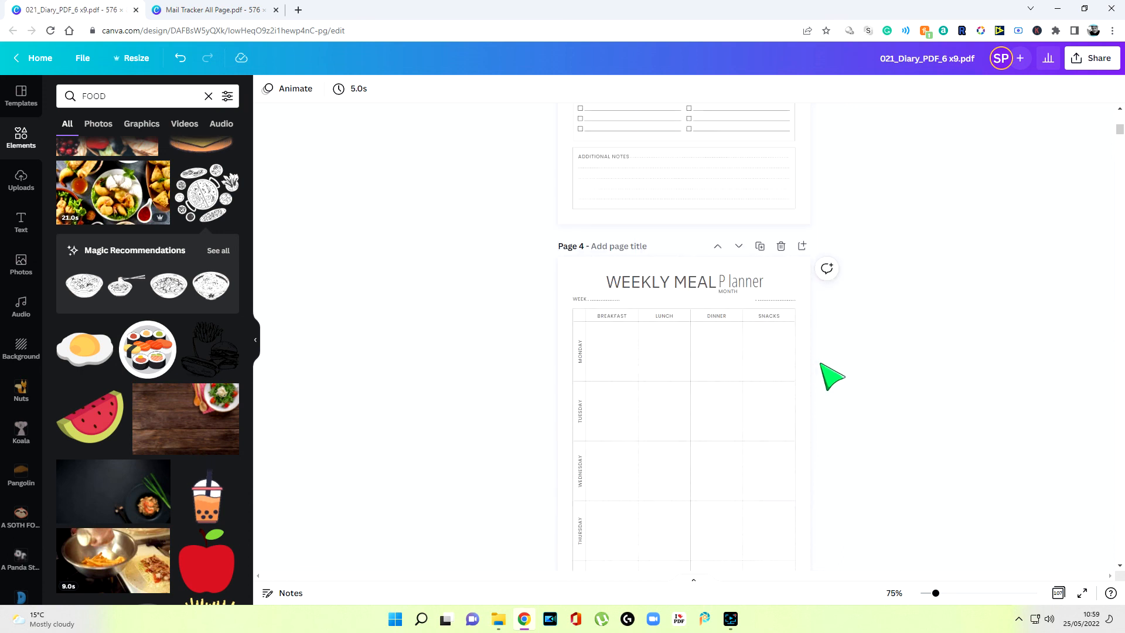
click(782, 247)
click(781, 247)
click(782, 246)
click(782, 247)
click(782, 247)
click(782, 246)
click(782, 246)
click(782, 246)
click(781, 247)
click(782, 246)
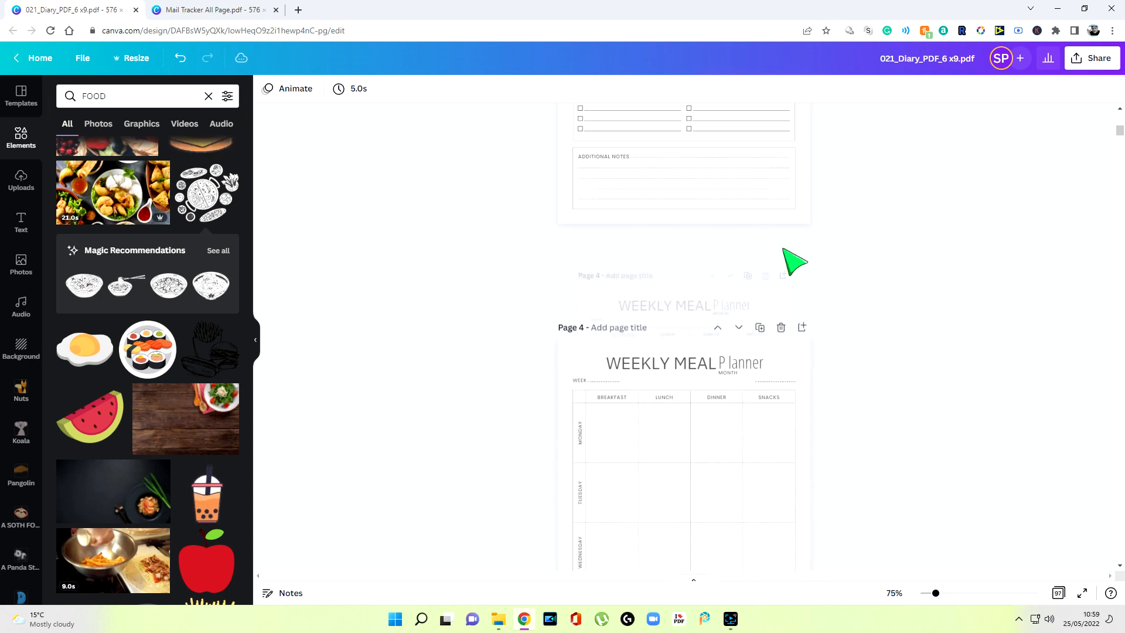
Duplicate the edited page 2 and the shopping list page after it, moving each copy down one position to keep the pages alternating
scroll(883, 258, up, 7)
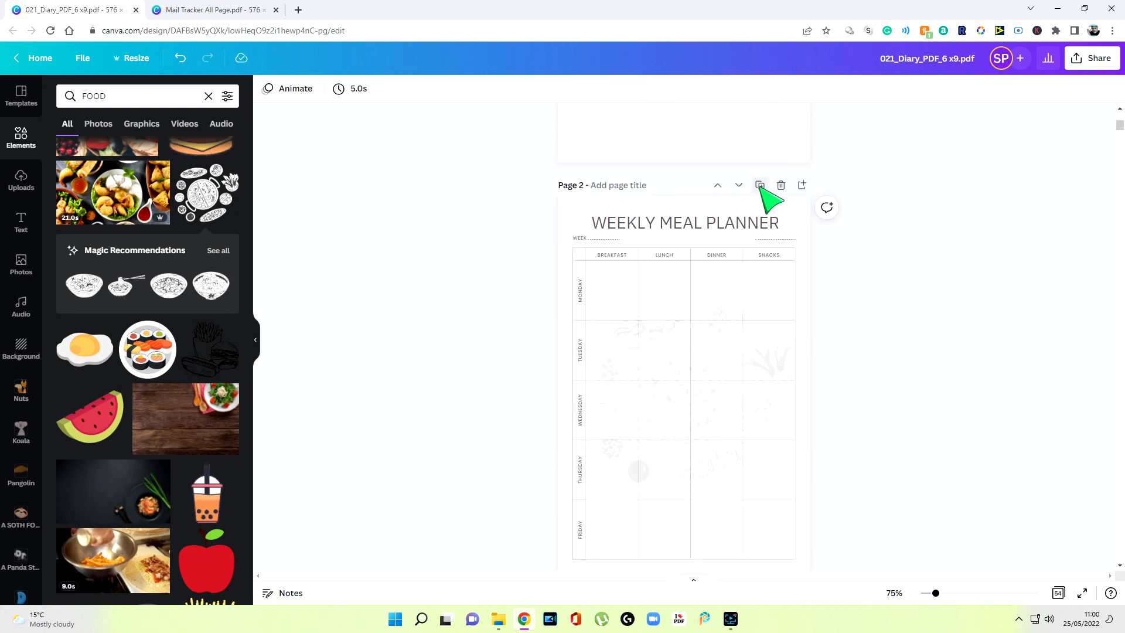
click(760, 185)
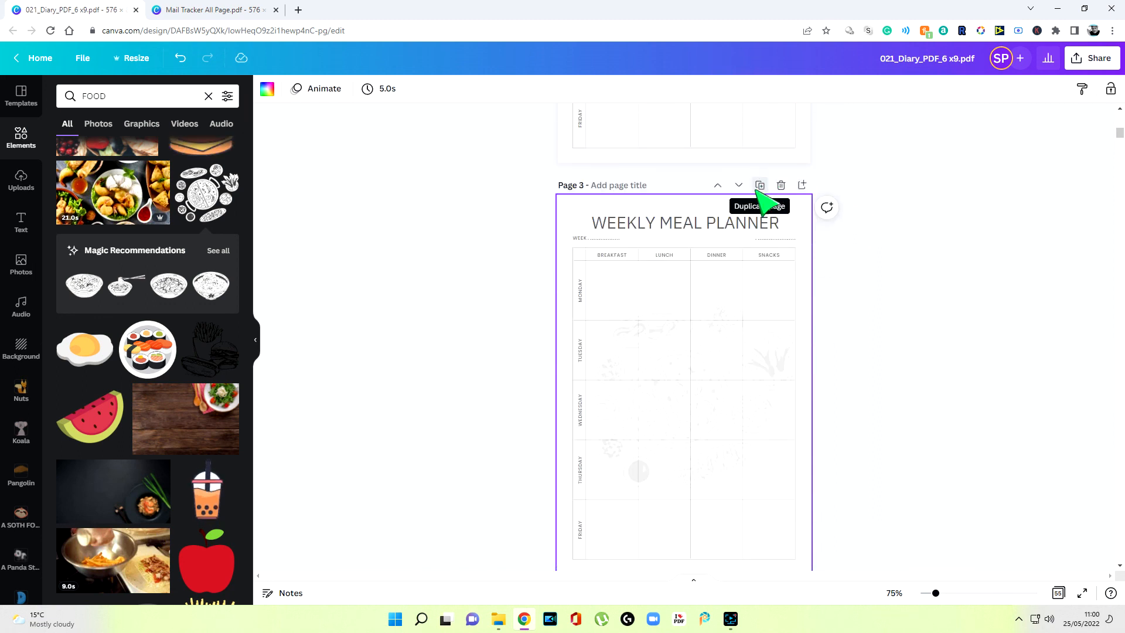
click(739, 185)
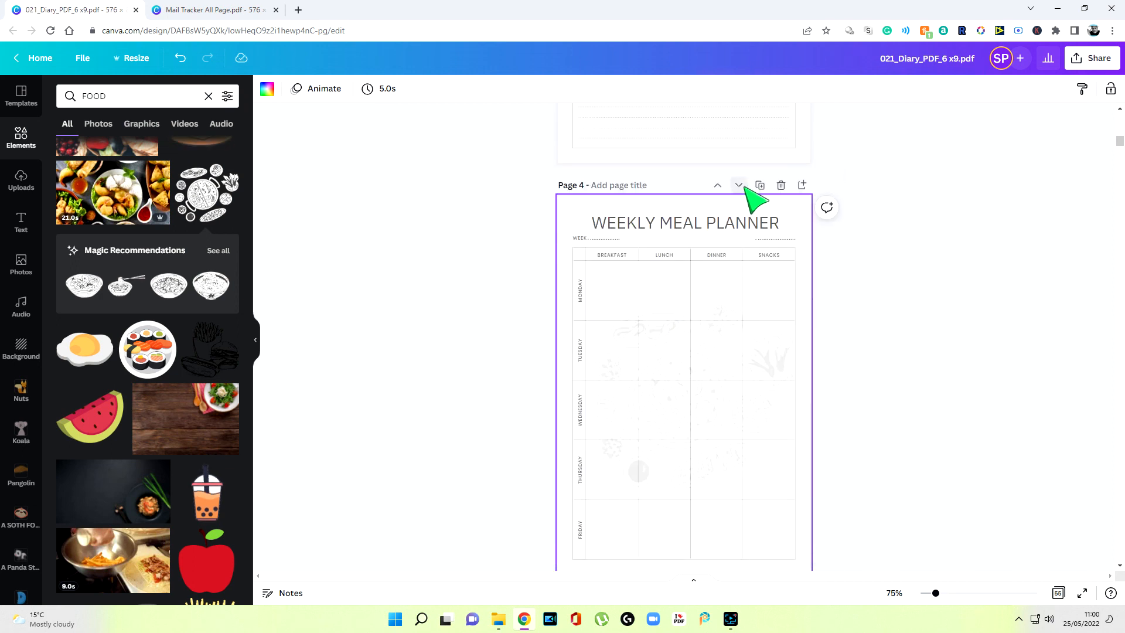
scroll(758, 206, up, 7)
click(760, 184)
click(743, 184)
scroll(869, 246, up, 17)
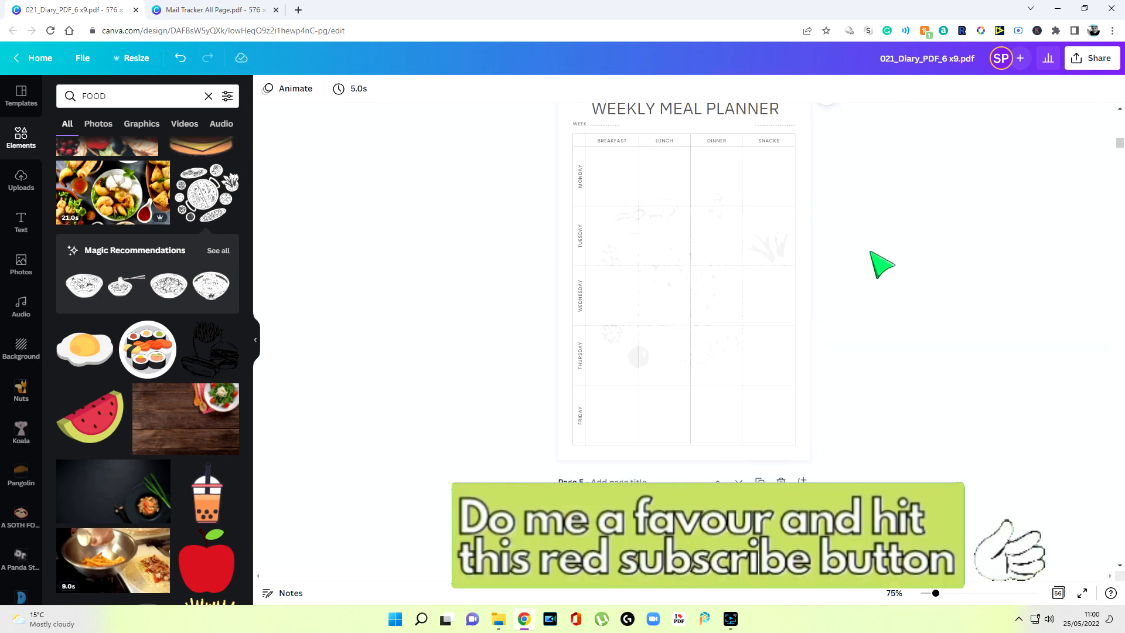
Open the design's download options and choose PDF Print as the file type
scroll(896, 280, down, 10)
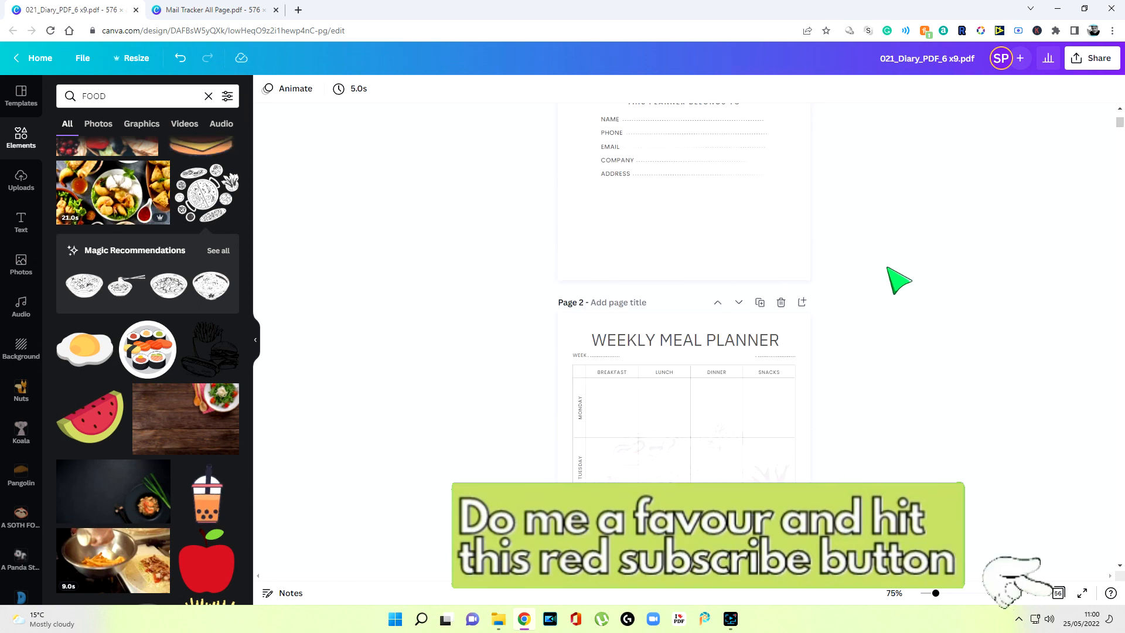
click(1101, 61)
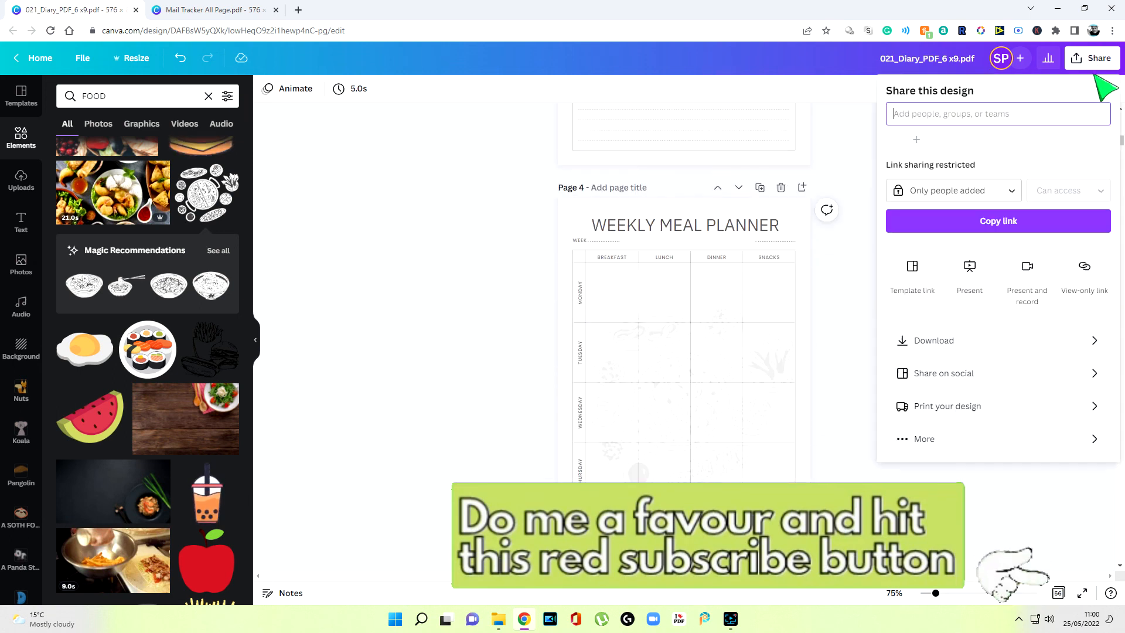
click(956, 349)
click(1033, 146)
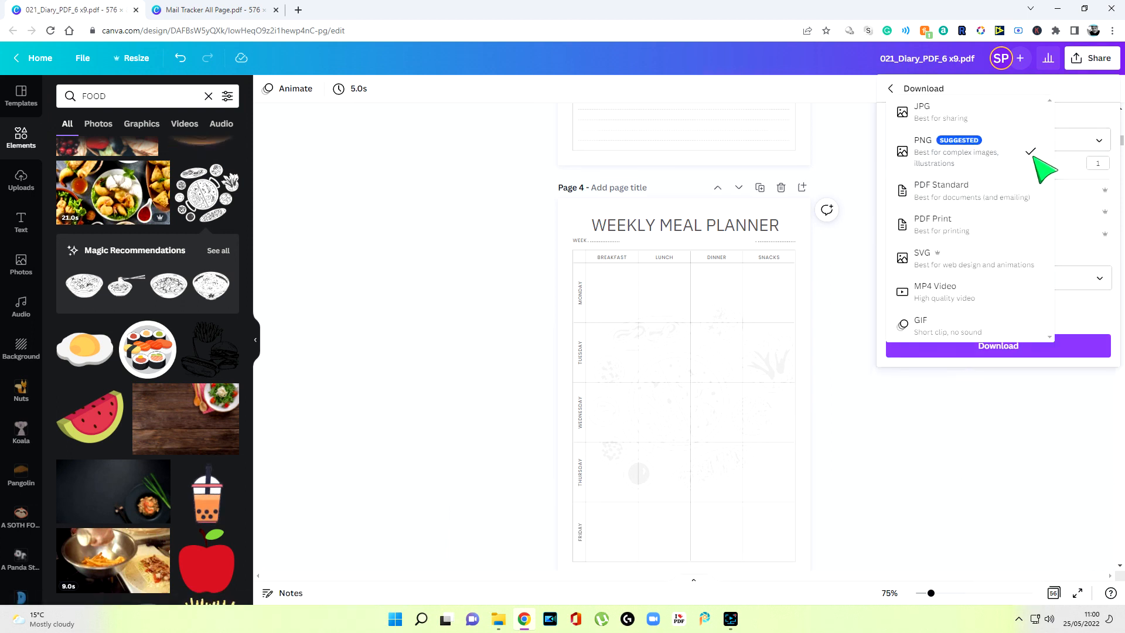
click(974, 235)
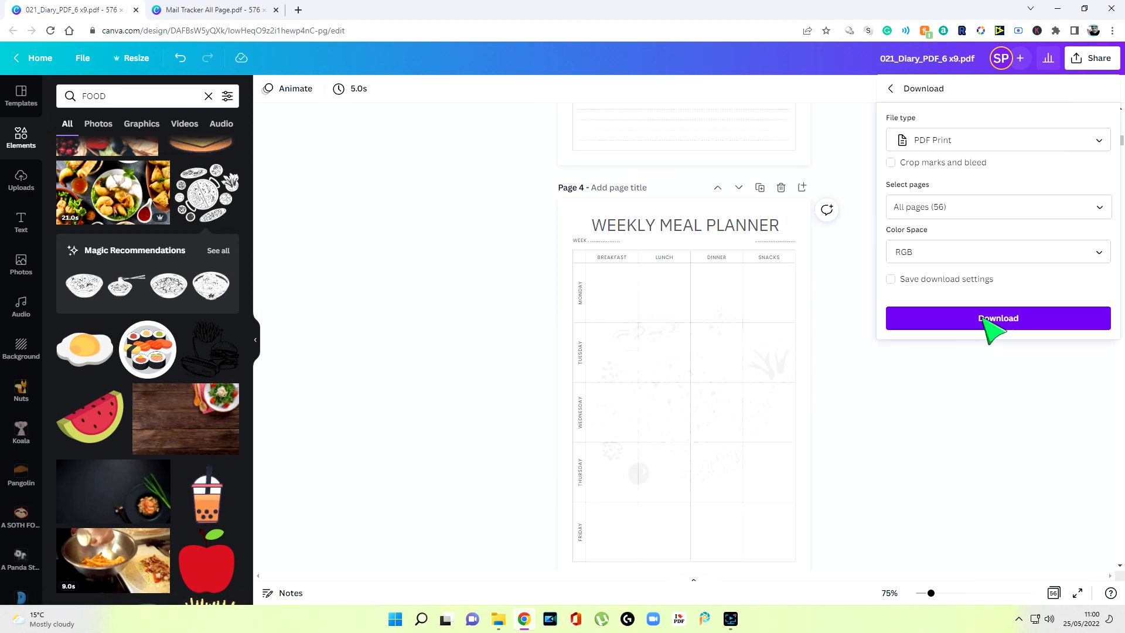